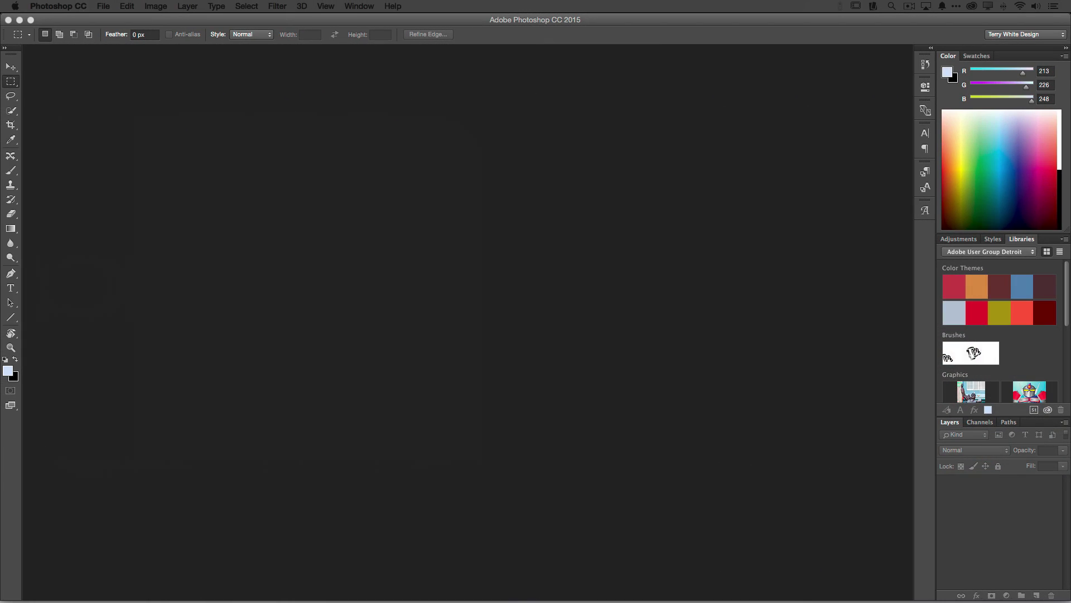
- Switch to Chrome, read the iPhone 6s Plus review down to its Live Pictures section, and return to Photoshop
{"action": "mouse_move", "coordinate": [273, 598]}
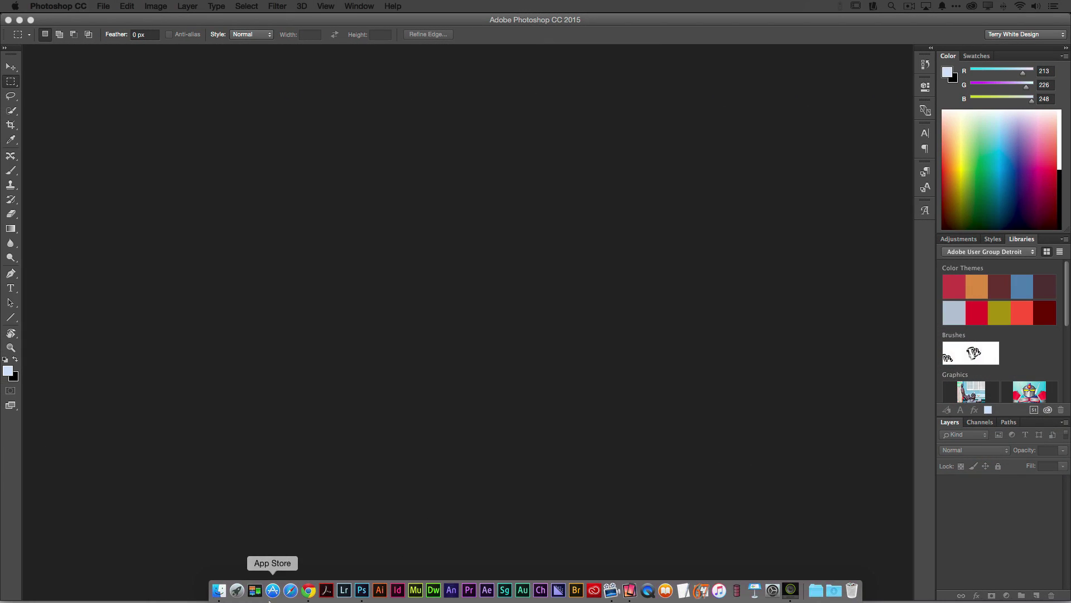
{"action": "left_click", "coordinate": [308, 590]}
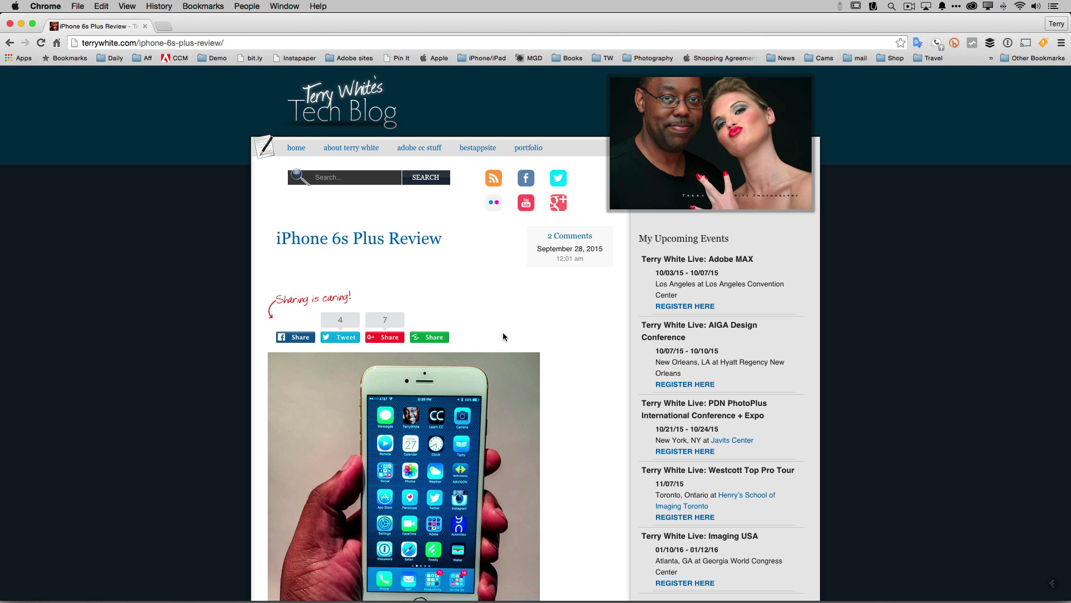
{"action": "scroll", "coordinate": [530, 334], "scroll_direction": "down", "scroll_amount": 1}
{"action": "scroll", "coordinate": [552, 339], "scroll_direction": "down", "scroll_amount": 20}
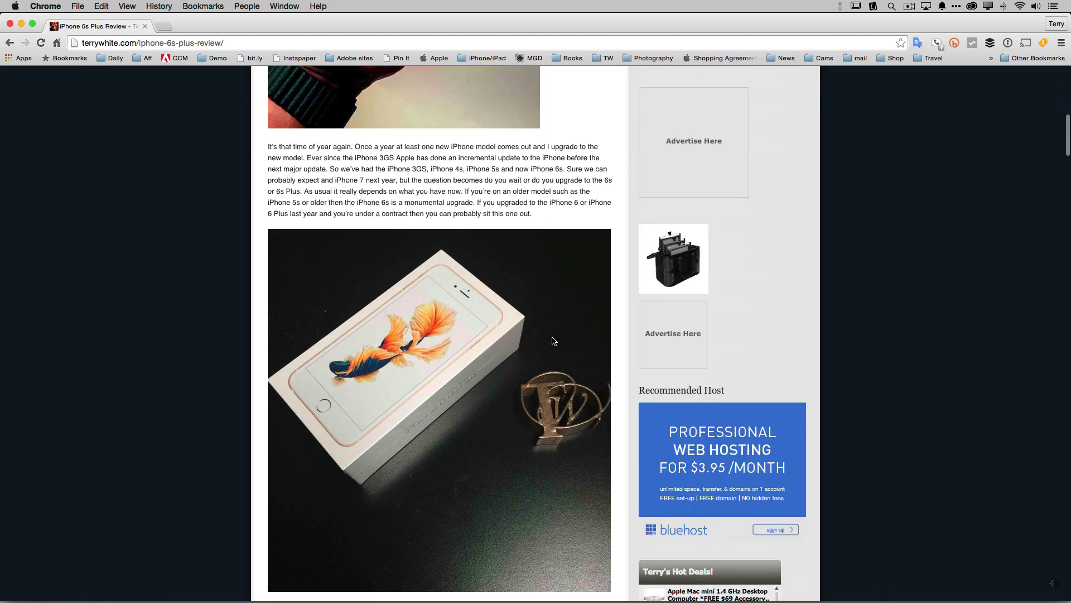
{"action": "scroll", "coordinate": [553, 341], "scroll_direction": "down", "scroll_amount": 20}
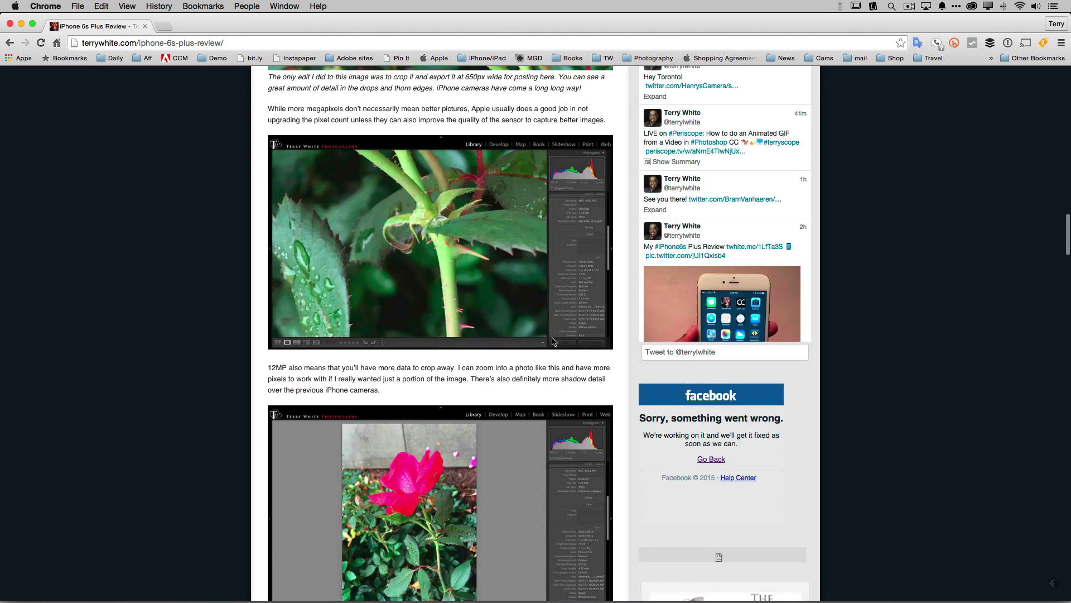
{"action": "scroll", "coordinate": [552, 338], "scroll_direction": "down", "scroll_amount": 20}
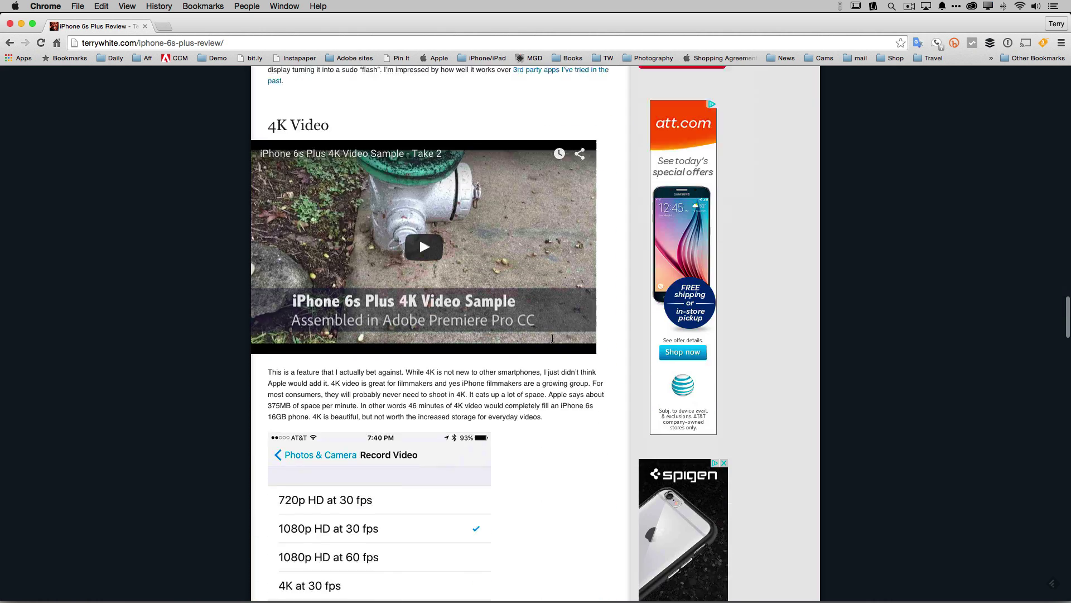
{"action": "scroll", "coordinate": [552, 339], "scroll_direction": "down", "scroll_amount": 10}
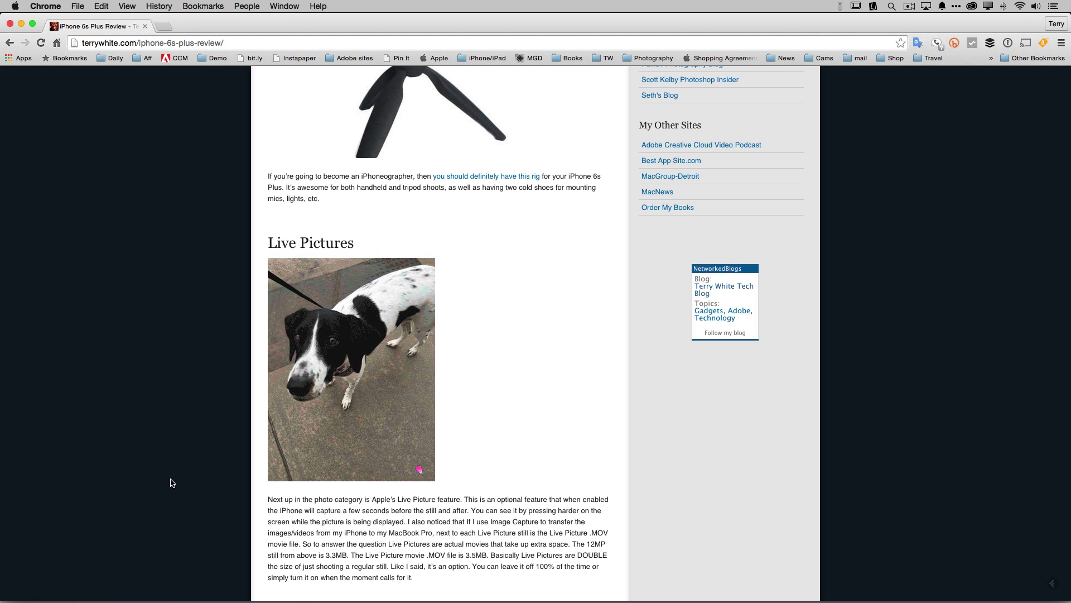
{"action": "key", "text": "super+Tab"}
{"action": "key", "text": "super+Tab"}
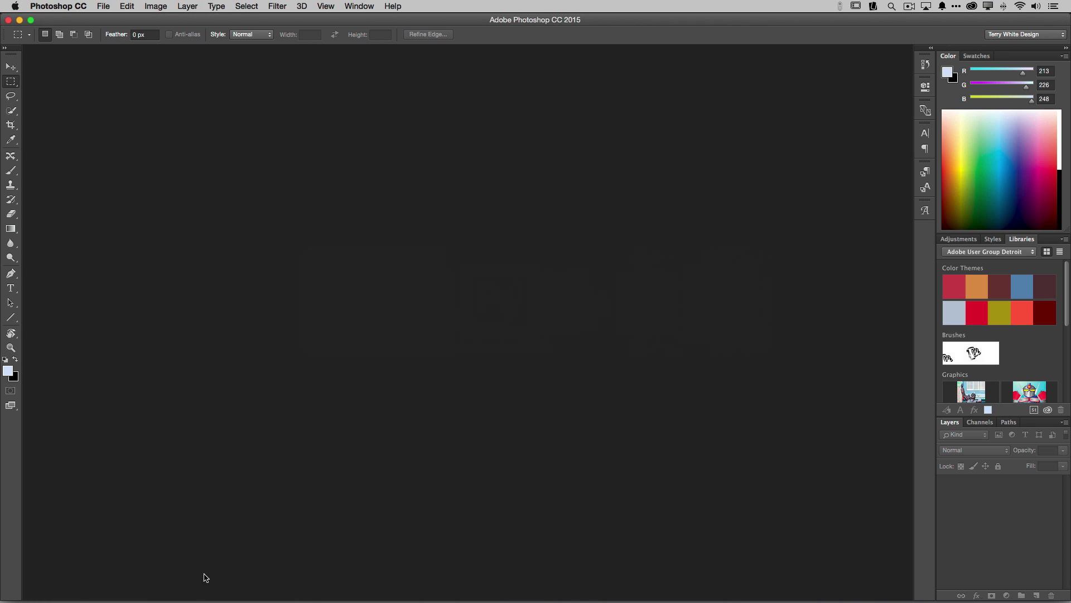
- Switch to Finder and preview the still IMG_0496.JPG and the movie IMG_0497.MOV on the Expanse drive
{"action": "mouse_move", "coordinate": [184, 601]}
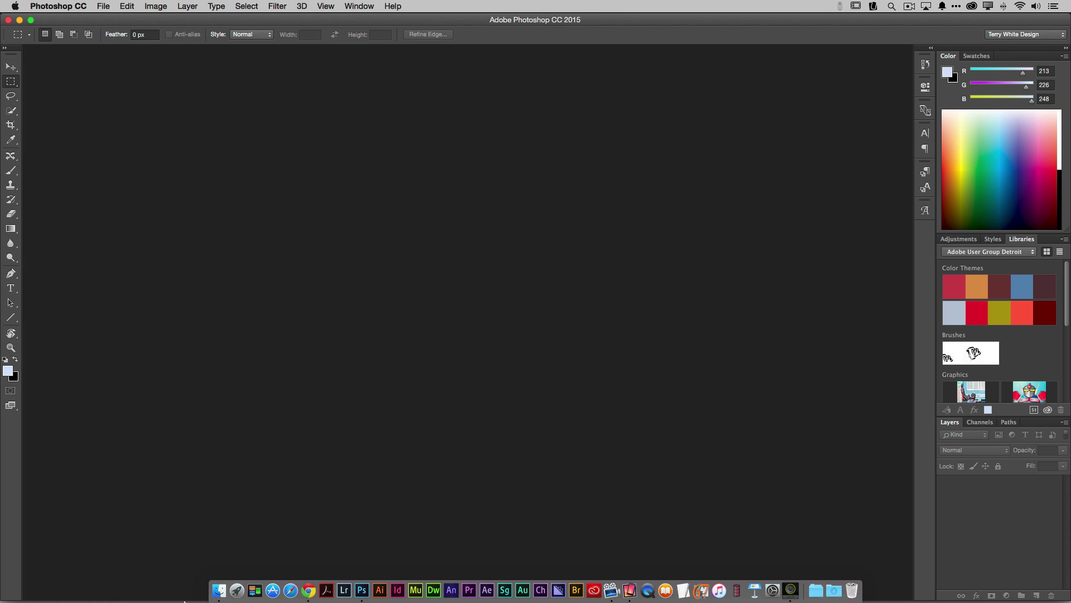
{"action": "left_click", "coordinate": [219, 590]}
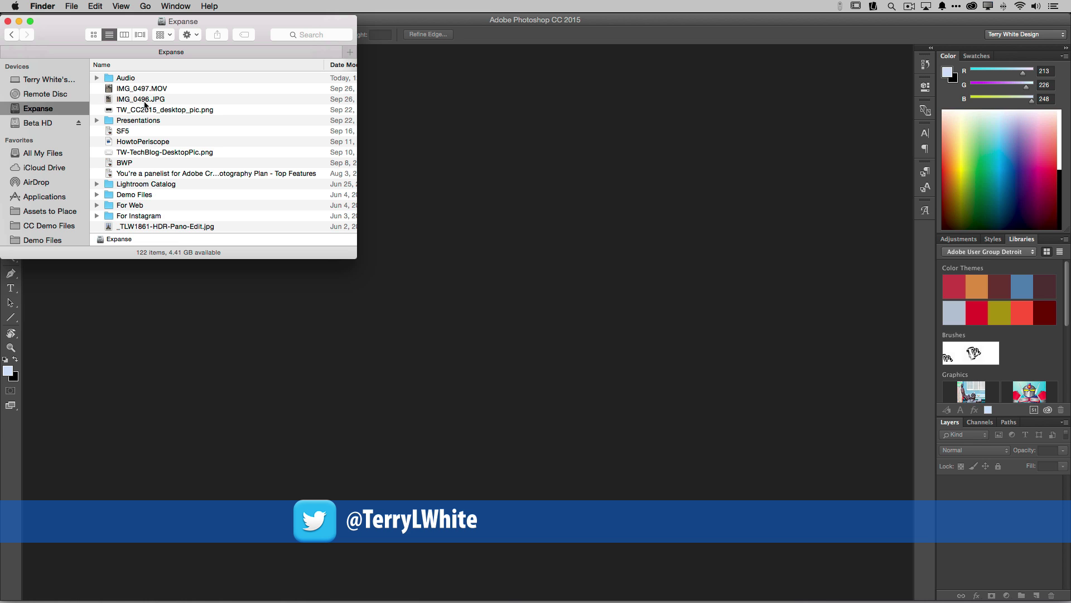
{"action": "left_click", "coordinate": [145, 101]}
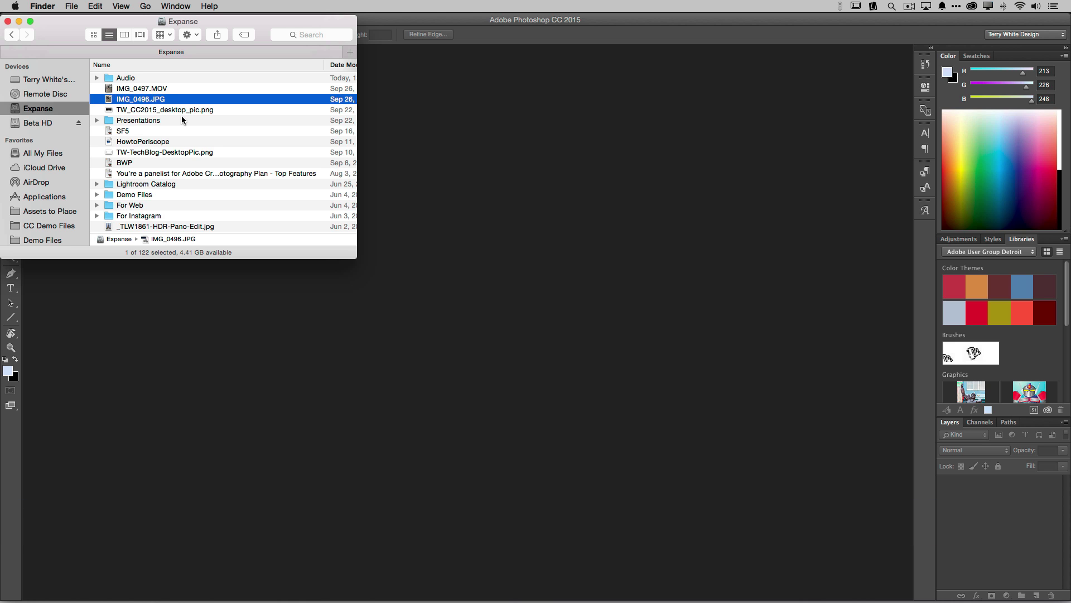
{"action": "key", "text": "space"}
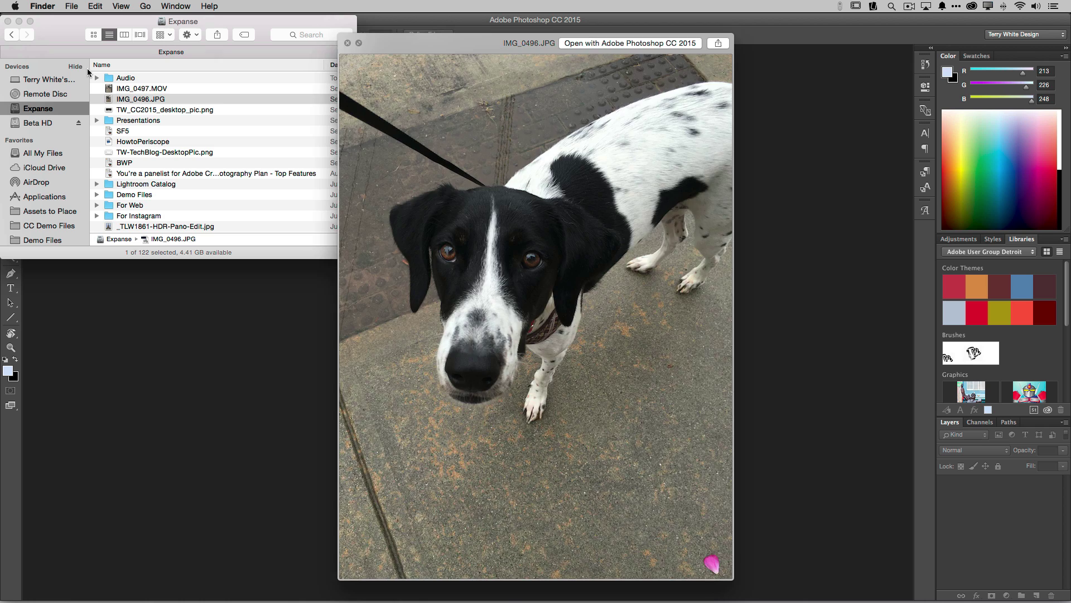
{"action": "key", "text": "space"}
{"action": "left_click", "coordinate": [143, 89]}
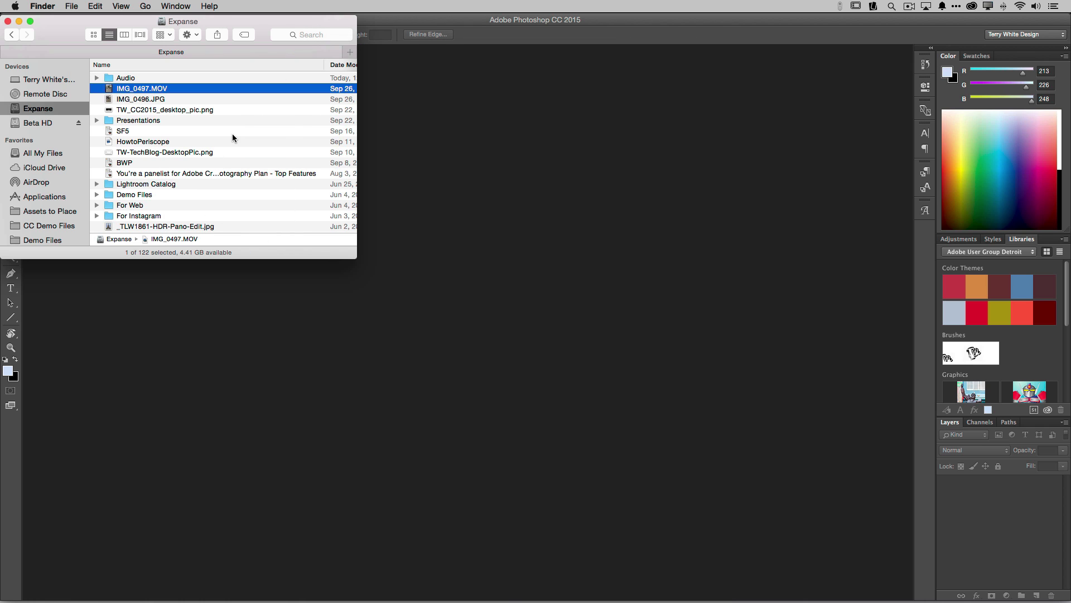
{"action": "key", "text": "space"}
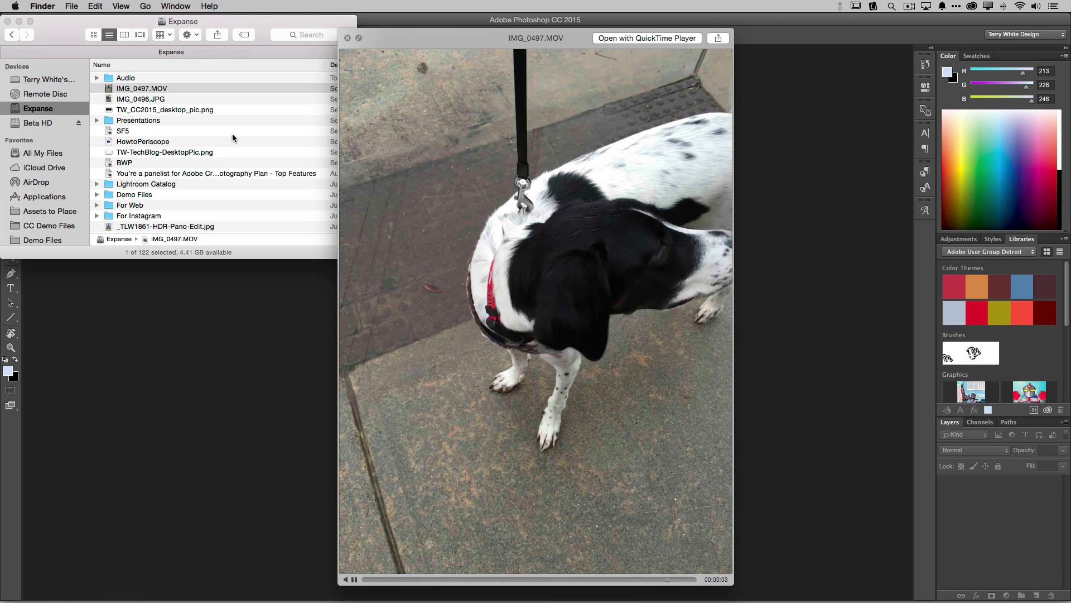
{"action": "key", "text": "space"}
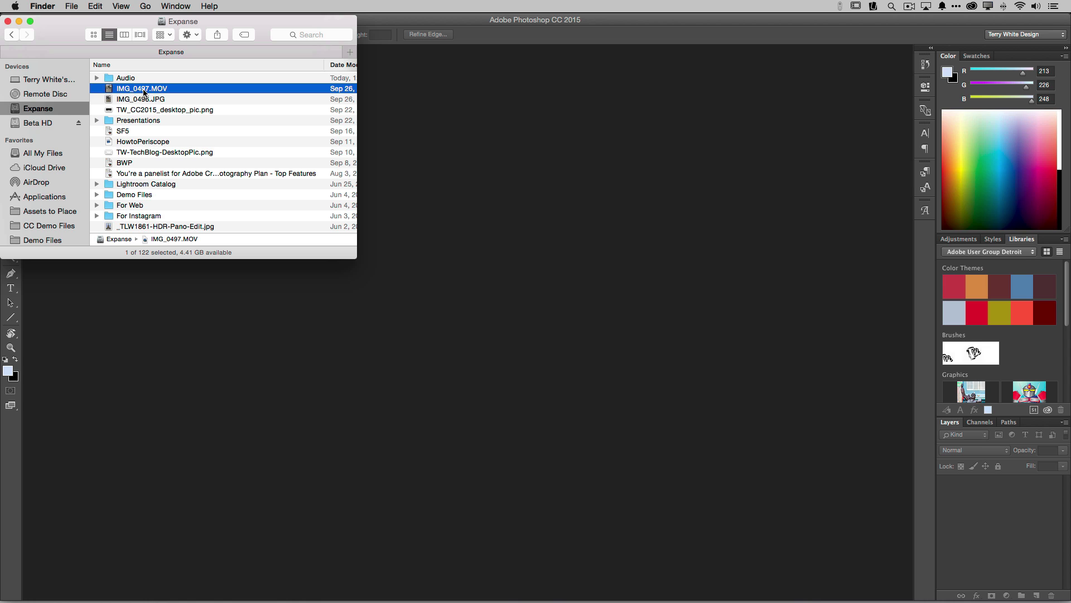
- Open IMG_0497.MOV in Photoshop as a video document and deselect its layer
{"action": "left_click_drag", "start_coordinate": [144, 90], "coordinate": [485, 253]}
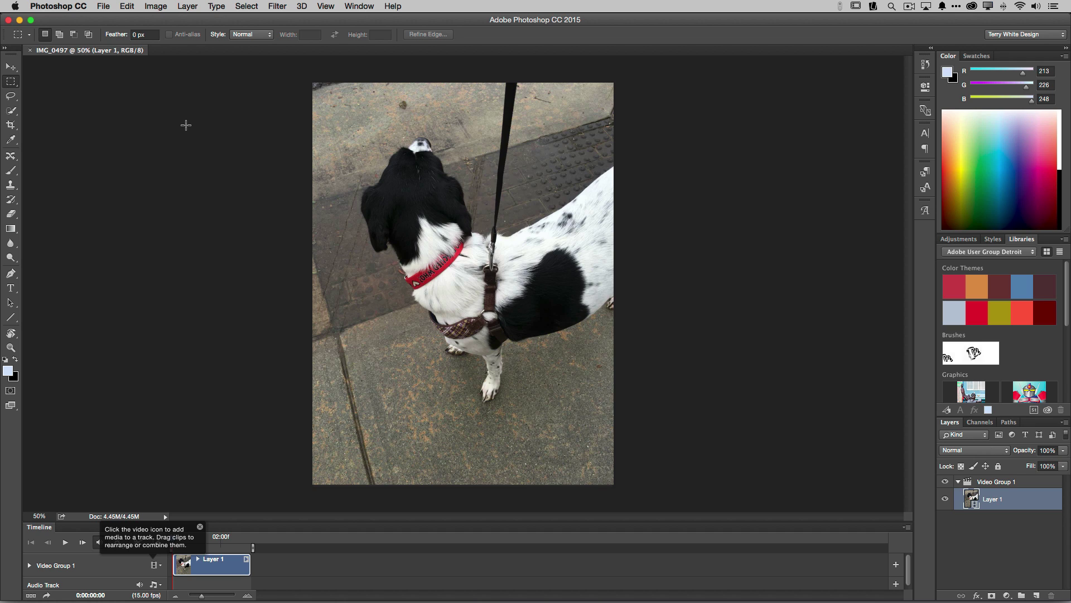
{"action": "left_click", "coordinate": [268, 562]}
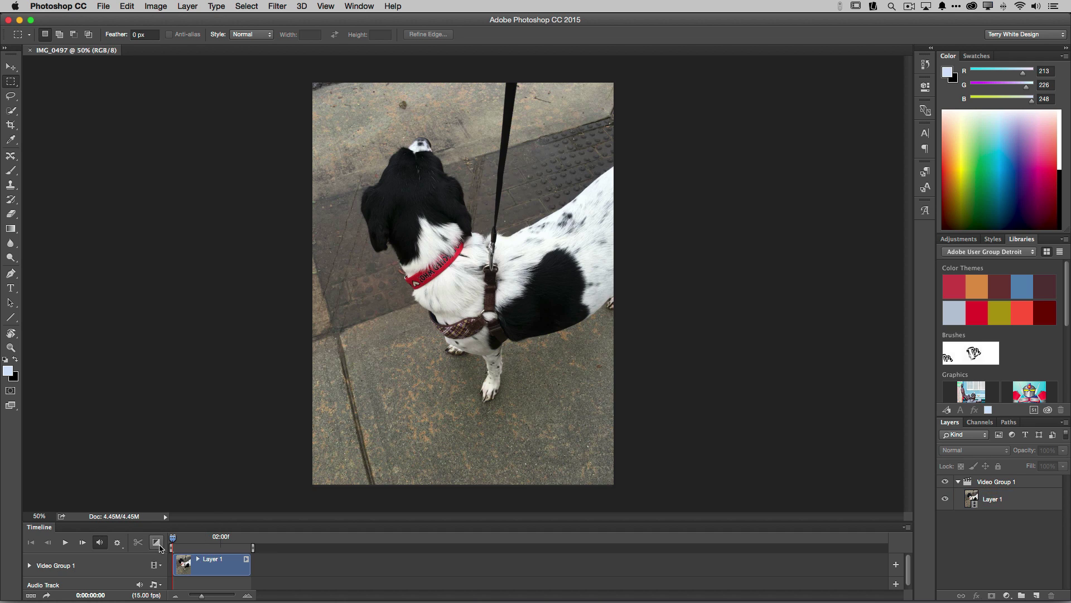
- Scrub through the start of the video clip, return to its first frame, and play it to the end
{"action": "mouse_move", "coordinate": [173, 539]}
{"action": "left_mouse_down"}
{"action": "mouse_move", "coordinate": [235, 543]}
{"action": "mouse_move", "coordinate": [186, 543]}
{"action": "left_mouse_up"}
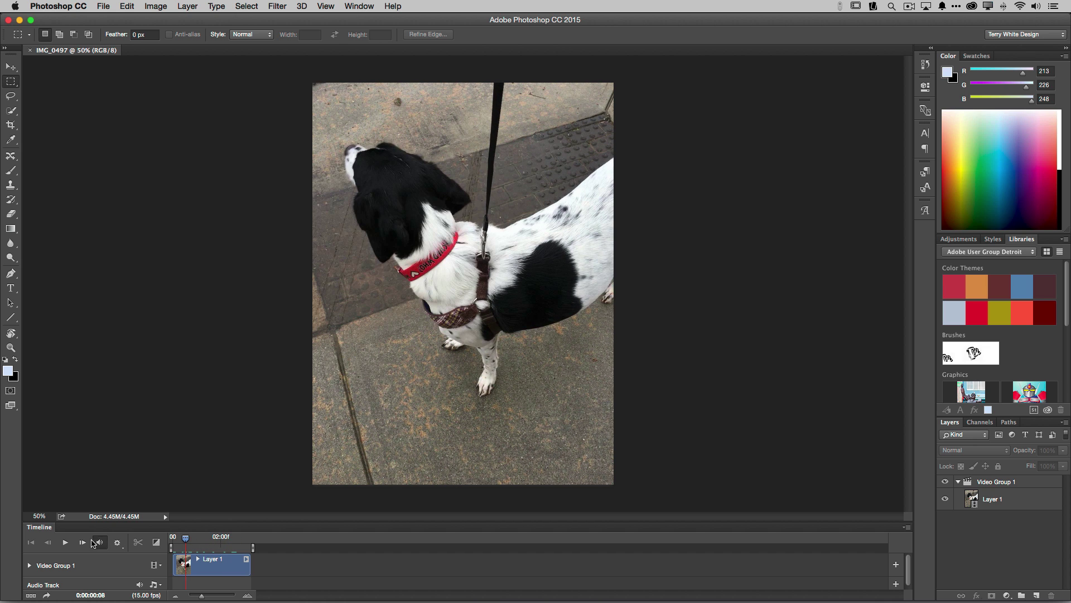
{"action": "left_click_drag", "start_coordinate": [93, 543], "coordinate": [72, 542]}
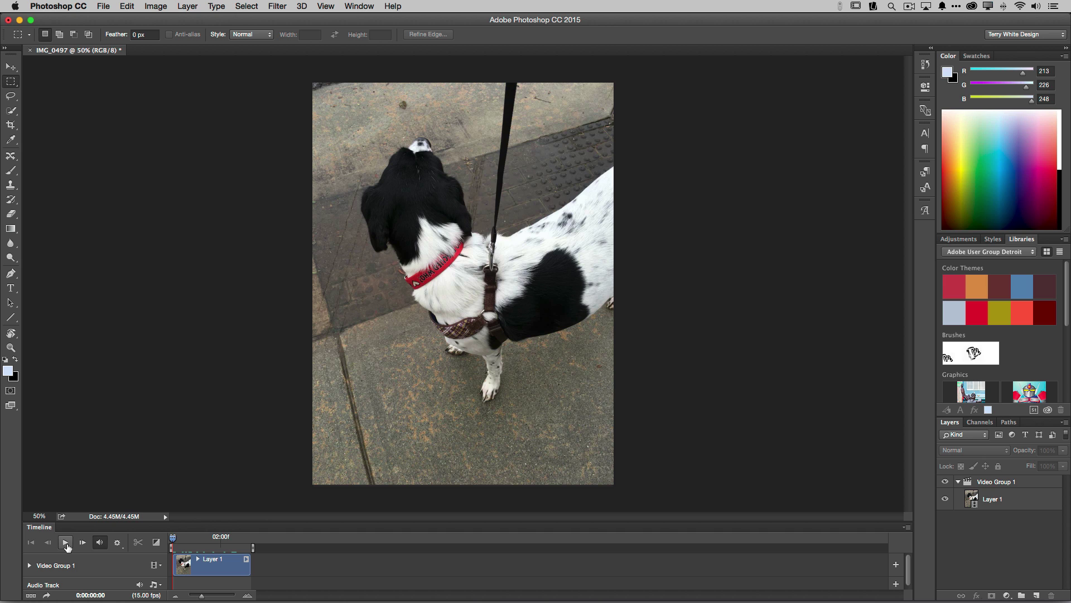
{"action": "left_click", "coordinate": [65, 545]}
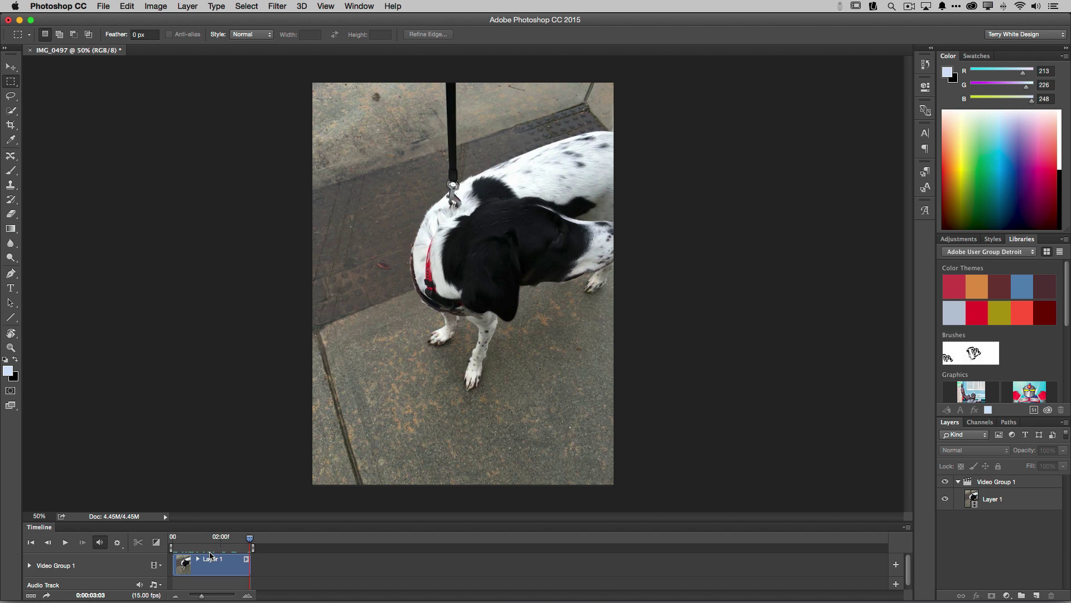
- Split the video clip at 0:00:01:03 and select the second part
{"action": "left_click_drag", "start_coordinate": [250, 538], "coordinate": [202, 546]}
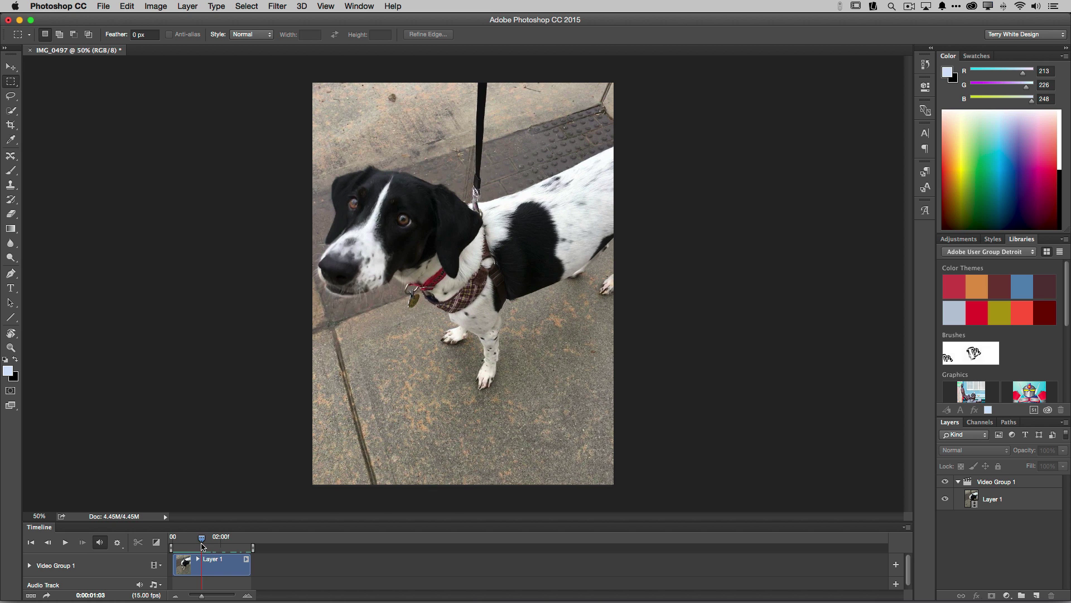
{"action": "mouse_move", "coordinate": [253, 554]}
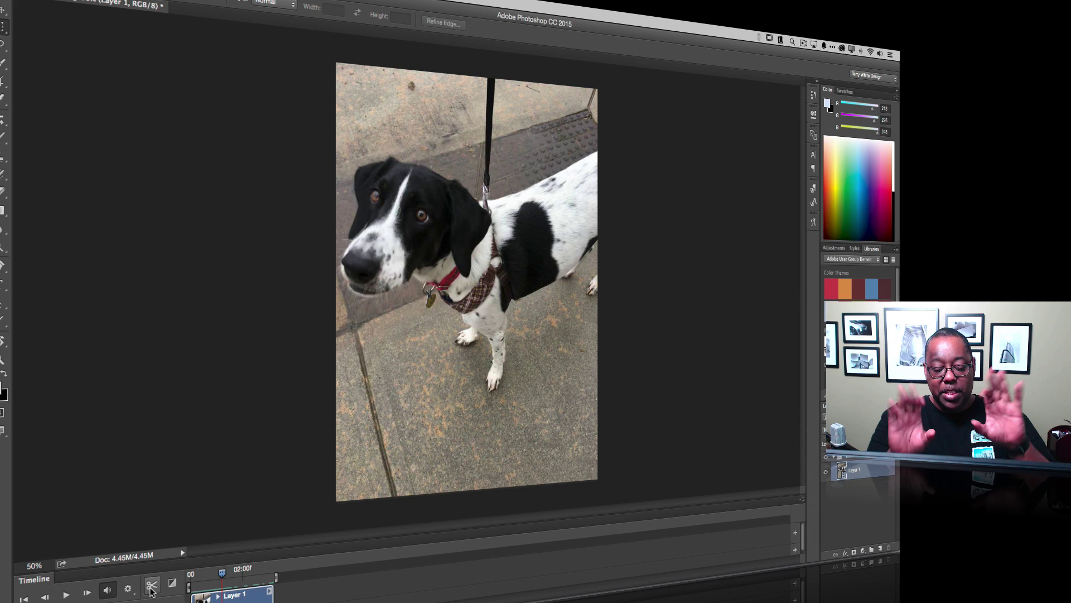
{"action": "left_click", "coordinate": [152, 586]}
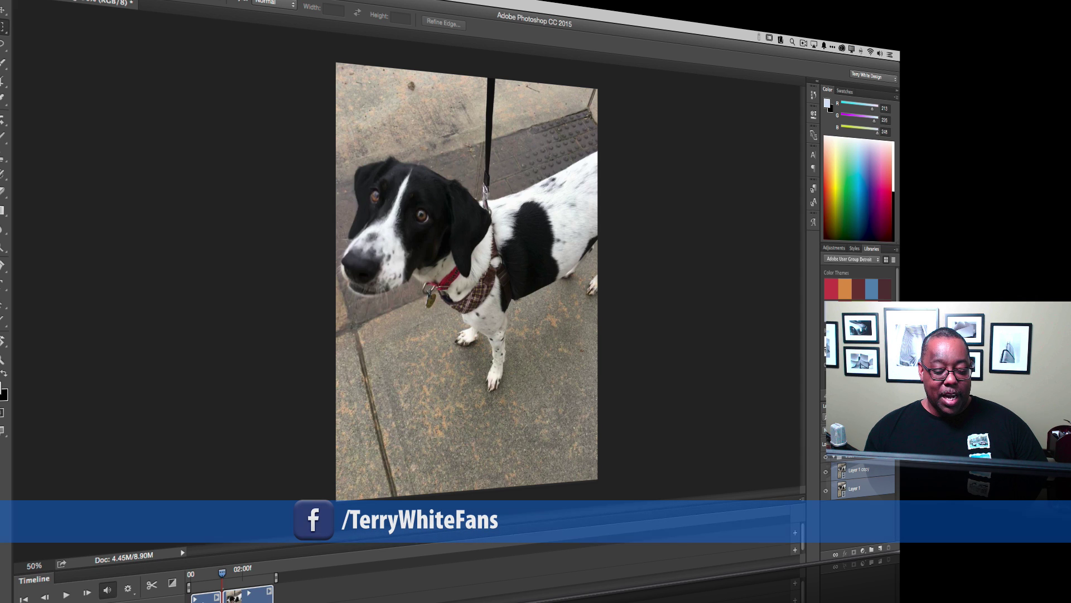
{"action": "left_click", "coordinate": [249, 598]}
{"action": "left_click", "coordinate": [256, 598]}
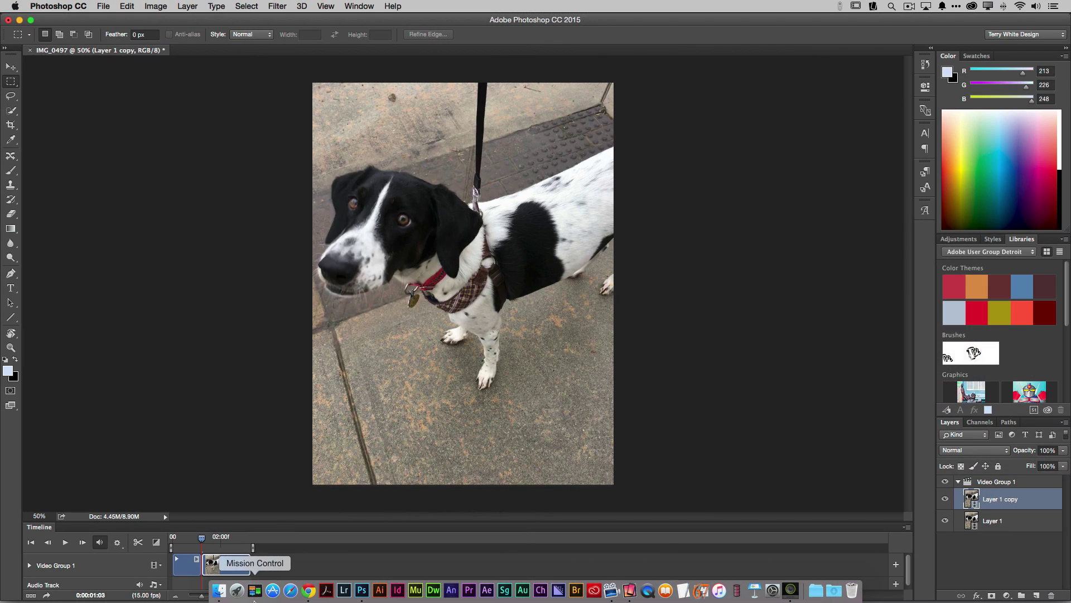
- Place the still IMG_0496.JPG from Finder into the video document at its fitted size
{"action": "left_click", "coordinate": [244, 43]}
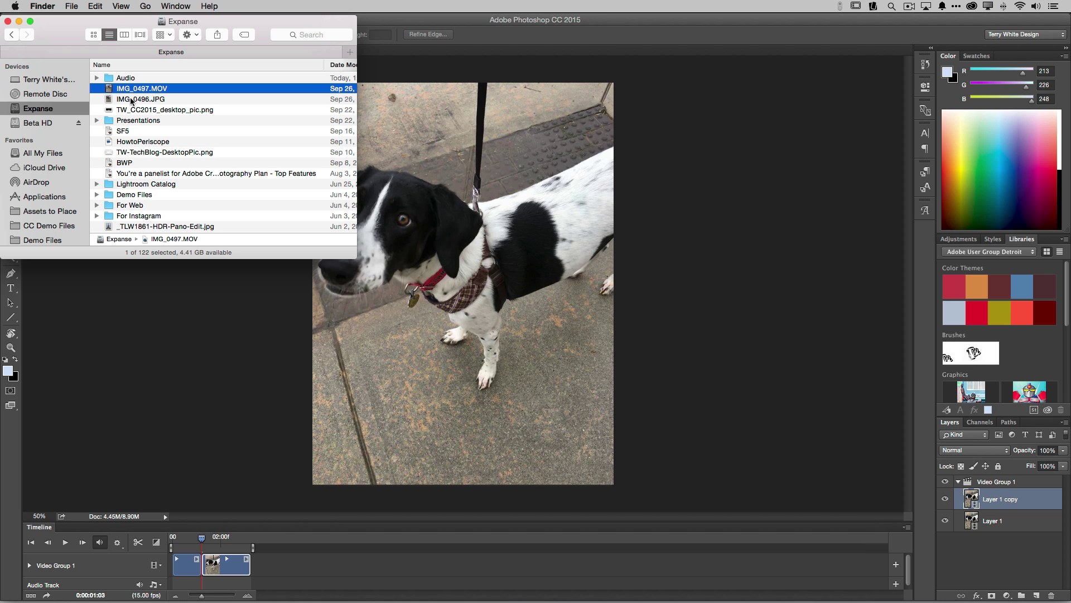
{"action": "left_click", "coordinate": [109, 100]}
{"action": "left_click_drag", "start_coordinate": [109, 100], "coordinate": [485, 170]}
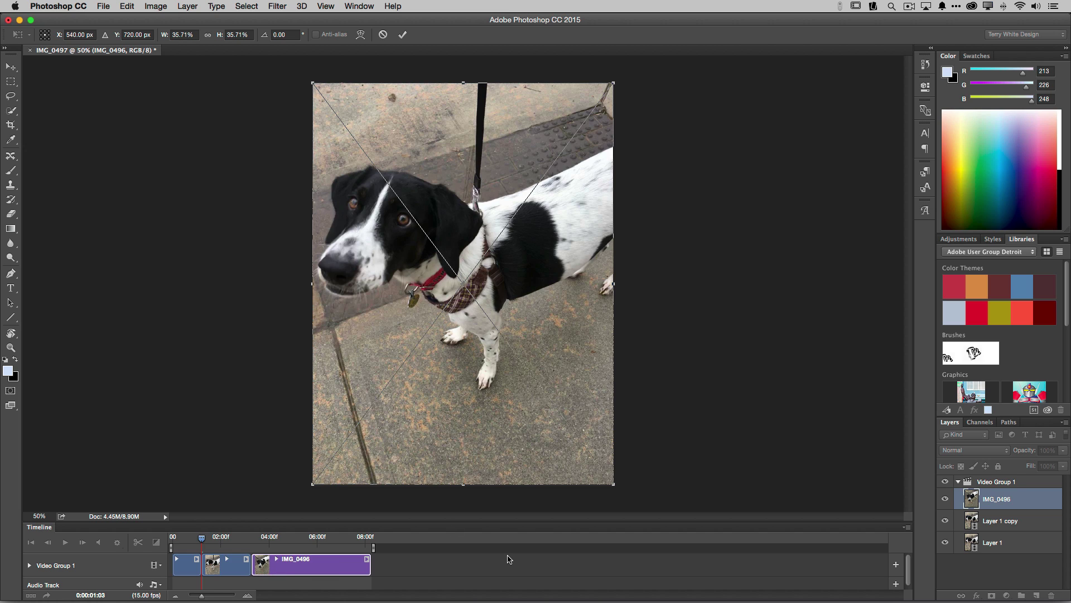
{"action": "key", "text": "Return"}
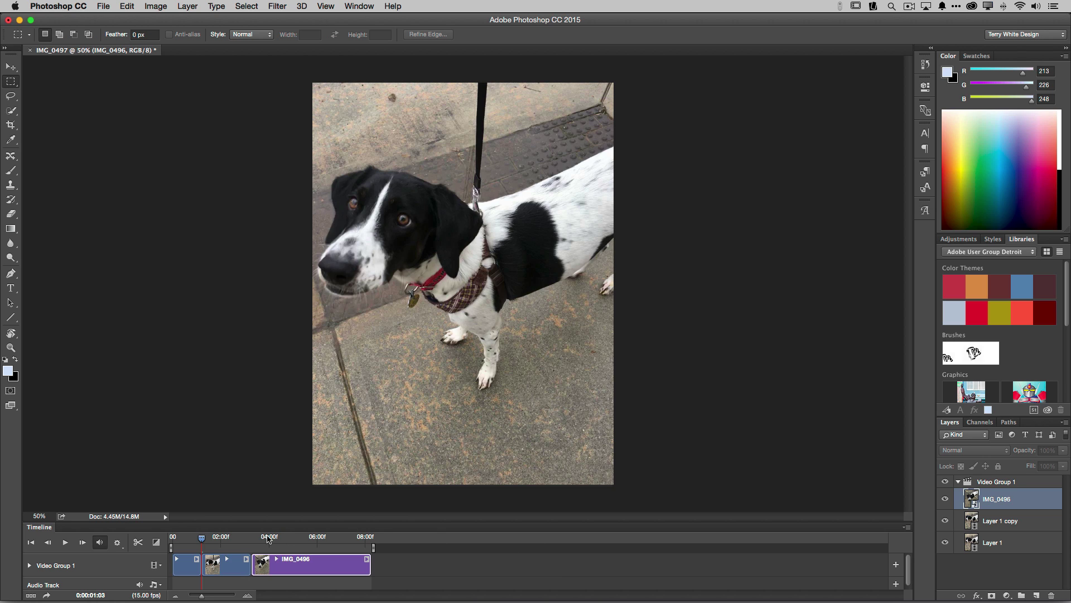
- Scrub the timeline across both video parts and into the placed still to check the clip order
{"action": "left_click", "coordinate": [199, 539]}
{"action": "left_click", "coordinate": [190, 538]}
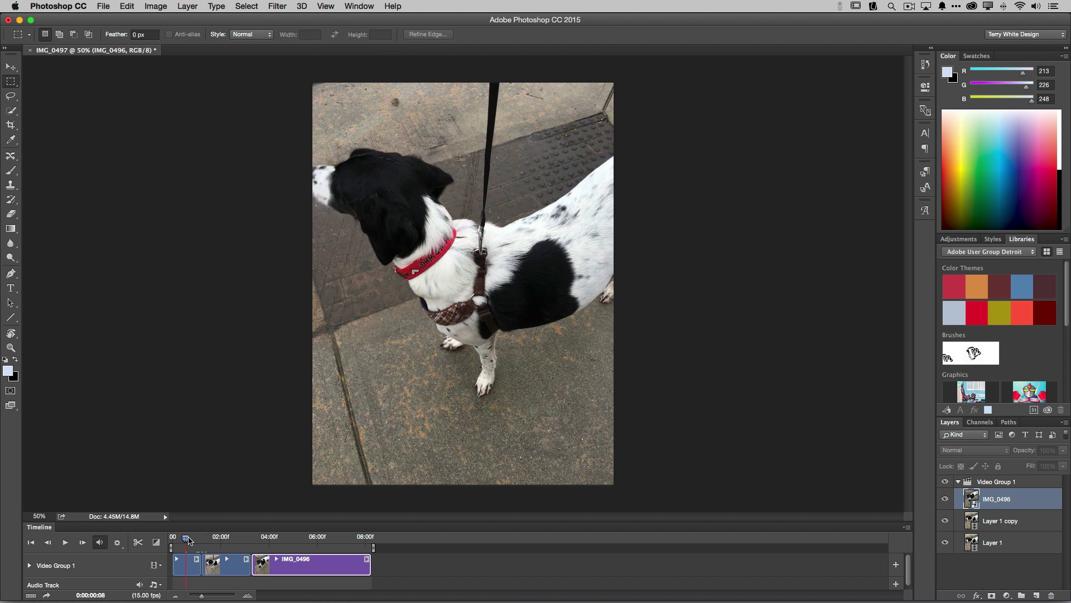
{"action": "left_click", "coordinate": [222, 538]}
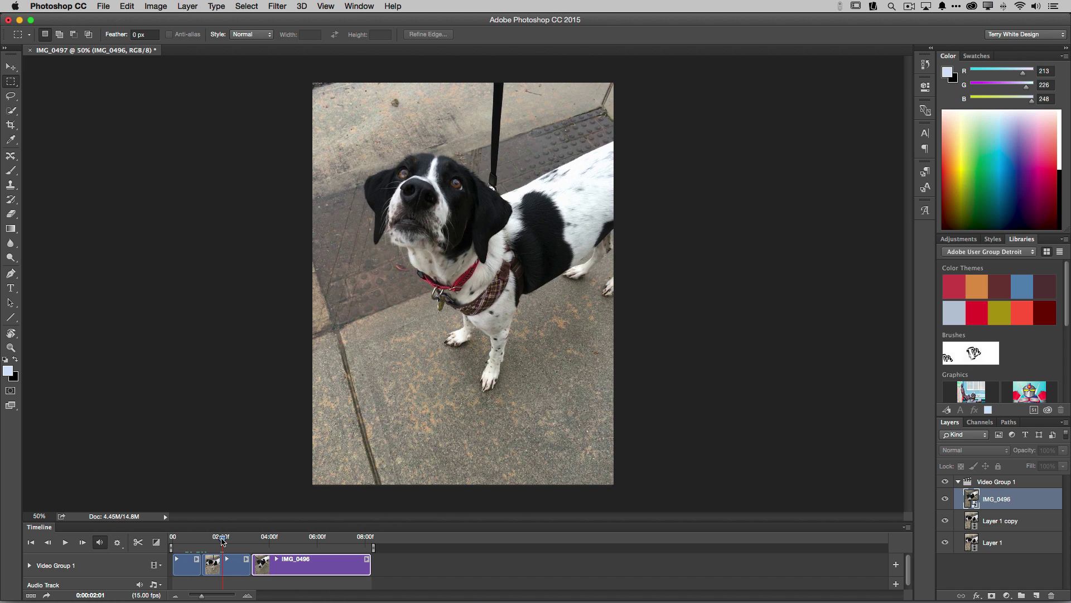
{"action": "left_click", "coordinate": [237, 538]}
{"action": "left_click_drag", "start_coordinate": [255, 542], "coordinate": [299, 551]}
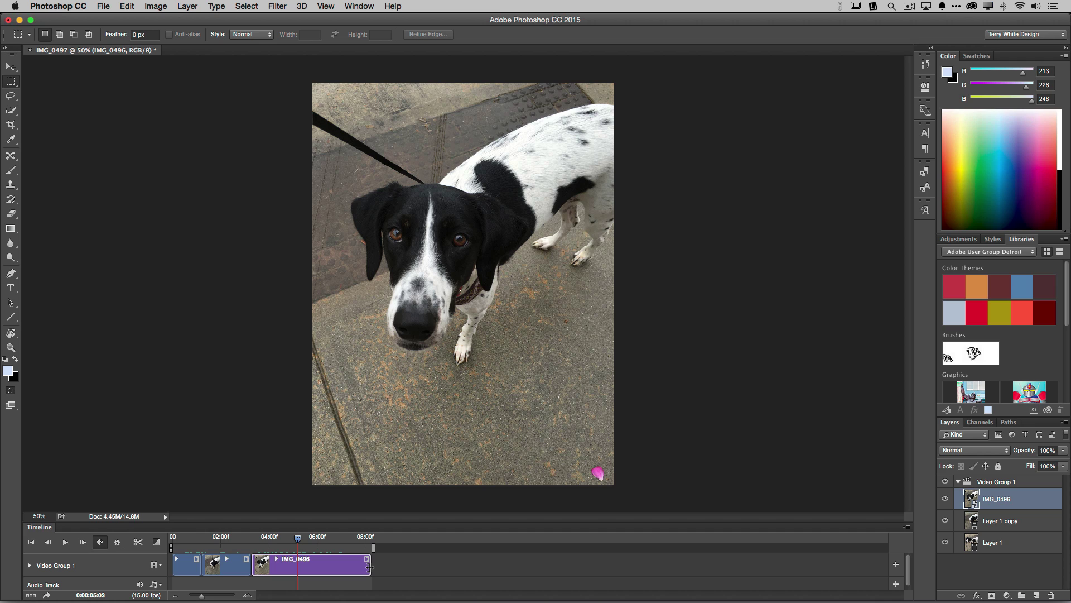
- Shorten the IMG_0496 still to about 3 seconds and move the second video part after it
{"action": "left_click_drag", "start_coordinate": [369, 567], "coordinate": [322, 570]}
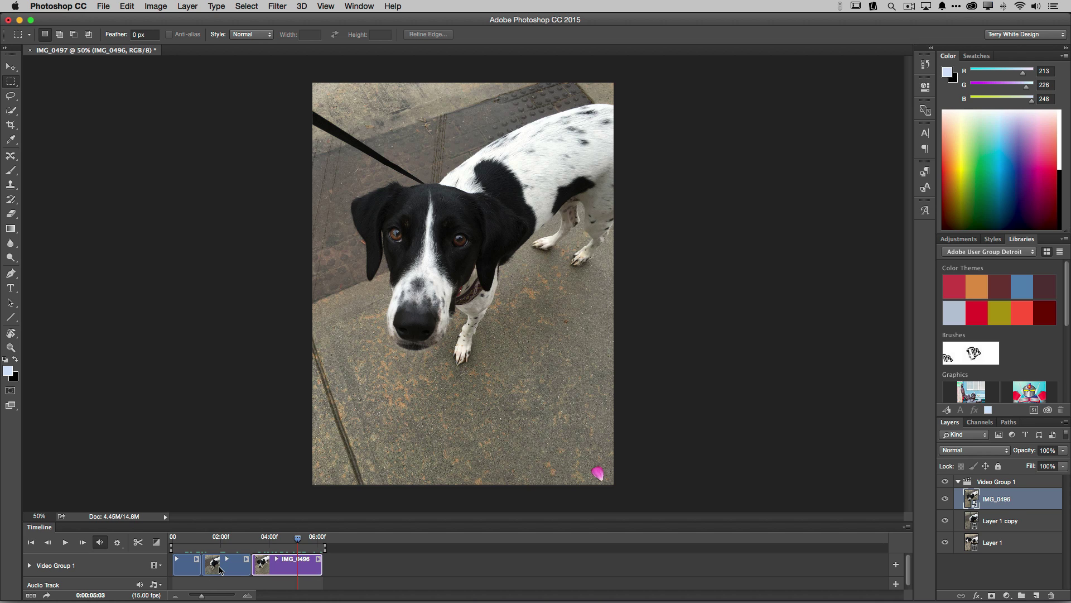
{"action": "left_click", "coordinate": [220, 569]}
{"action": "left_click_drag", "start_coordinate": [220, 569], "coordinate": [355, 568]}
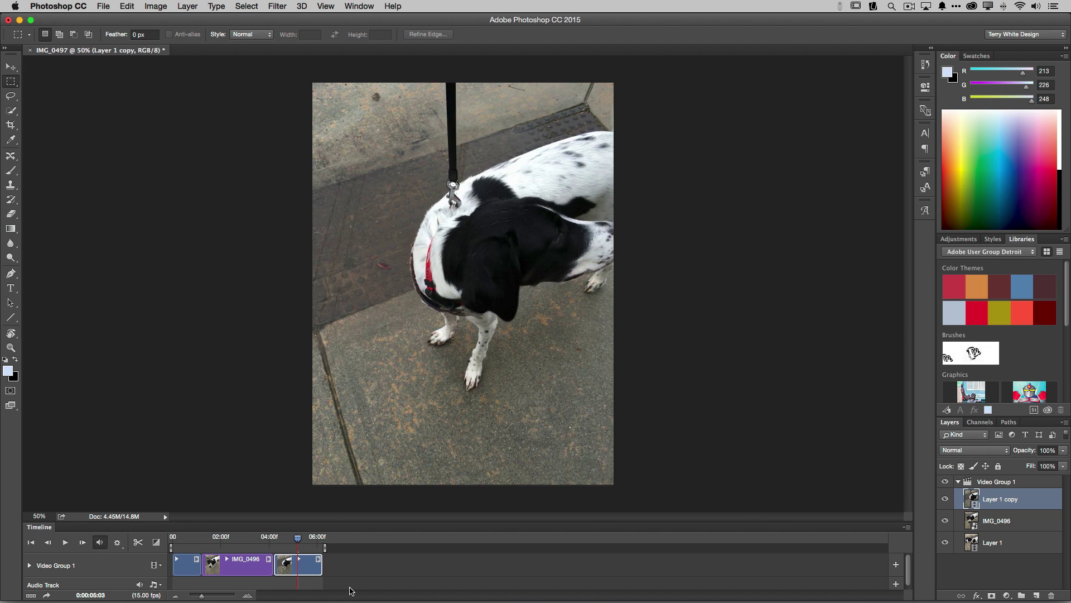
- Play the rearranged sequence from near its start into the last clip, and scrub back to 0:00:00:12
{"action": "left_click_drag", "start_coordinate": [298, 538], "coordinate": [183, 545]}
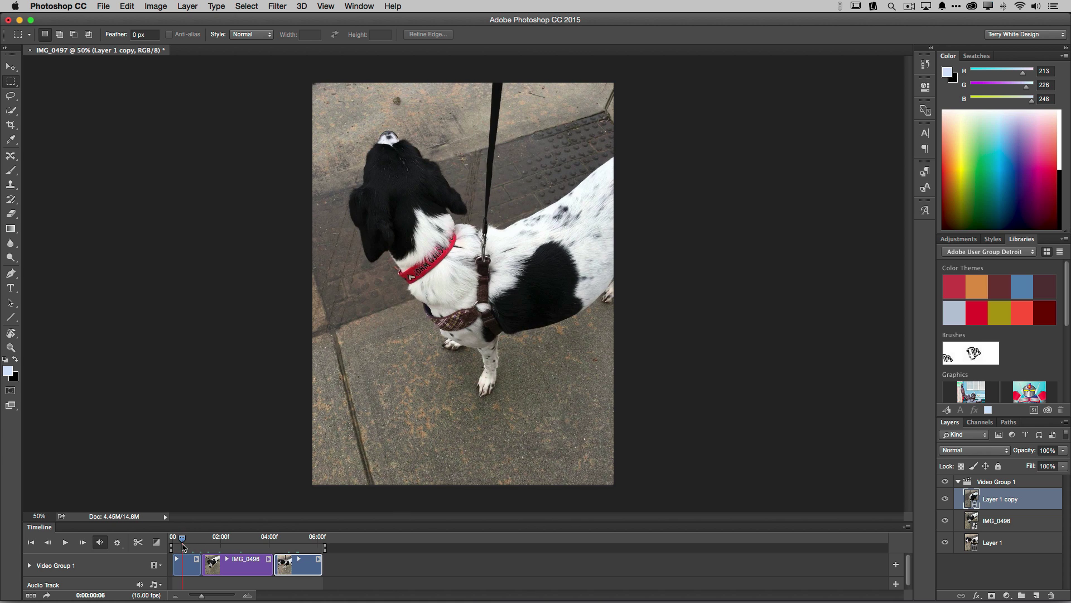
{"action": "key", "text": "space"}
{"action": "mouse_move", "coordinate": [410, 587]}
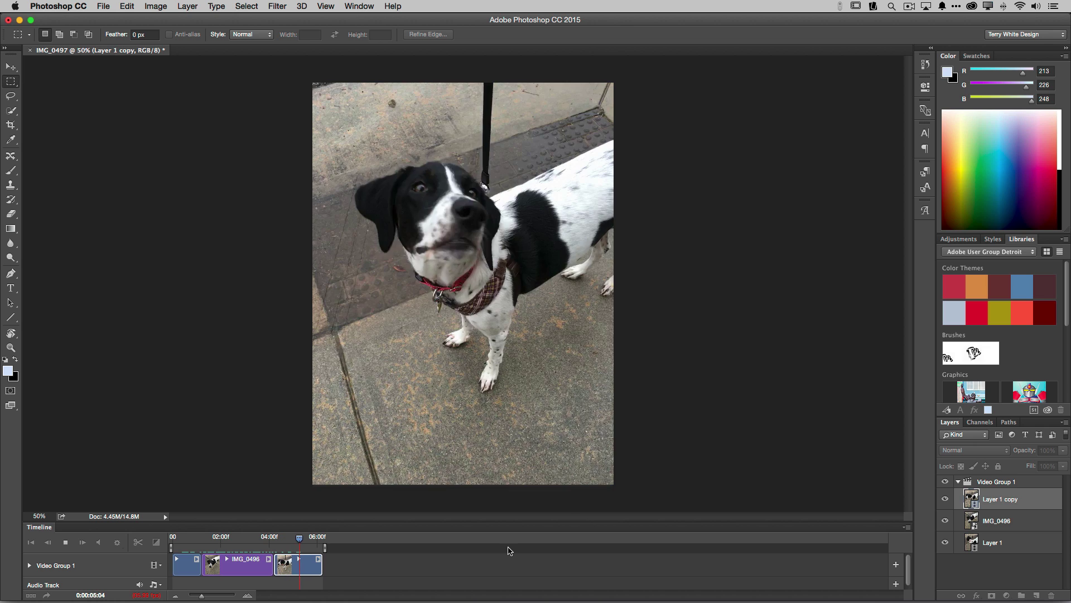
{"action": "key", "text": "space"}
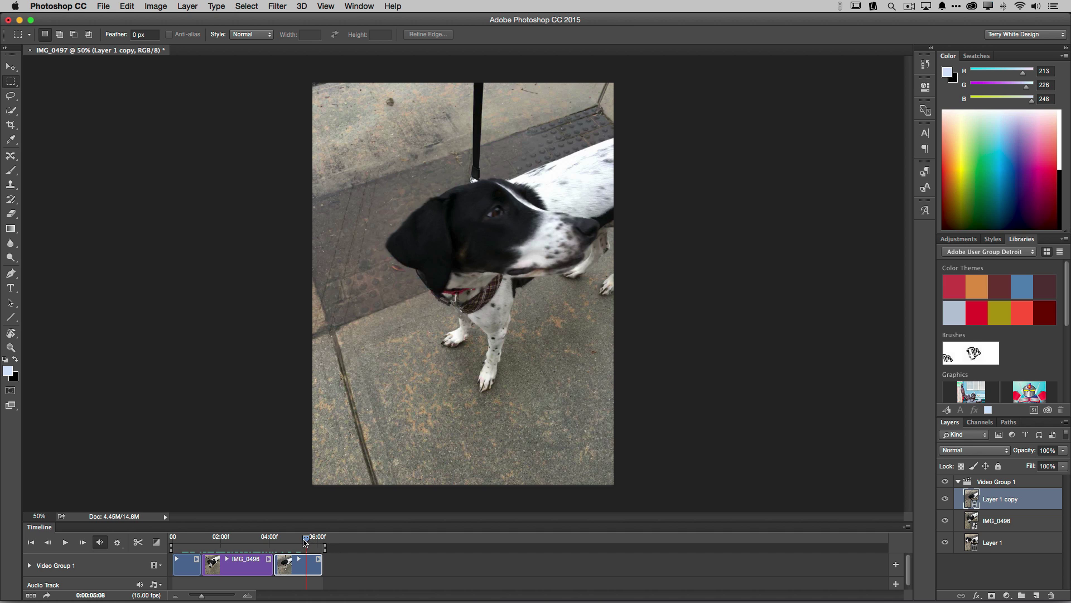
{"action": "left_click_drag", "start_coordinate": [296, 540], "coordinate": [192, 544]}
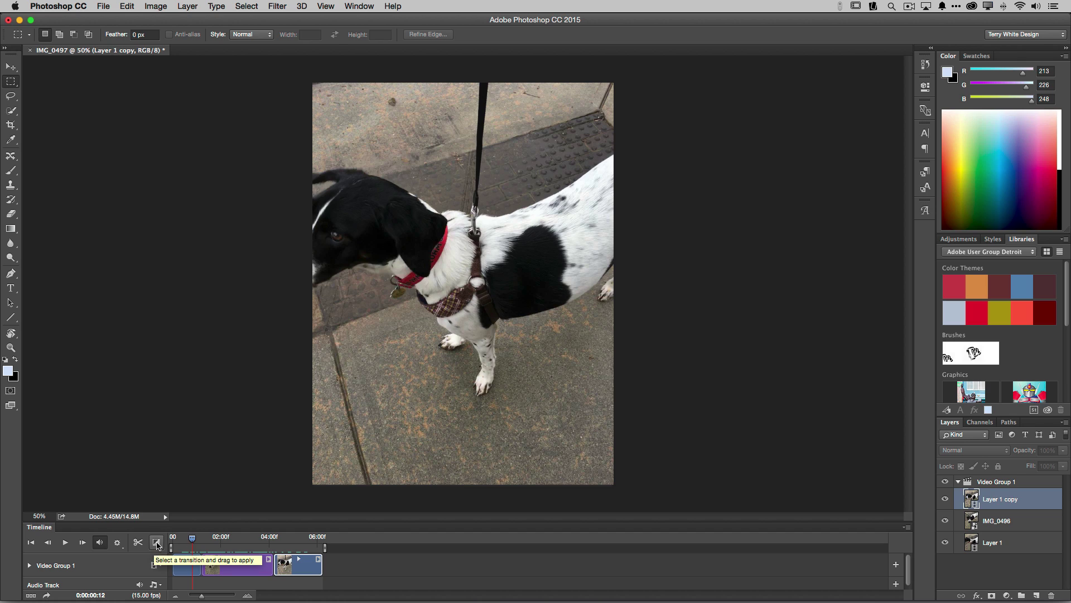
- Look over the available clip transitions without applying one, and scrub the playhead back to 0:00:00:05
{"action": "left_click", "coordinate": [157, 543]}
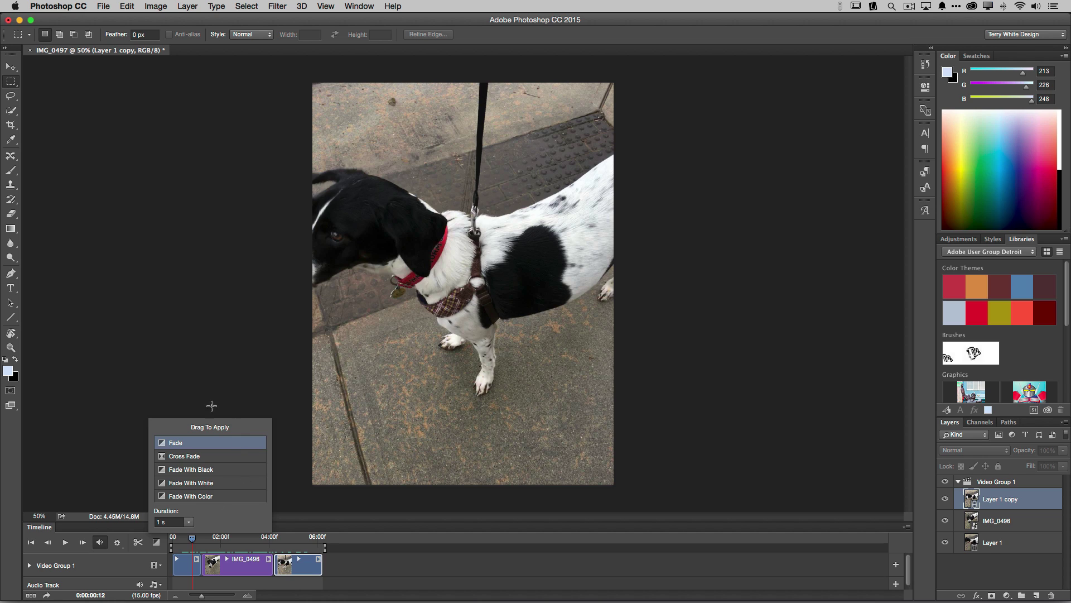
{"action": "left_click", "coordinate": [120, 529]}
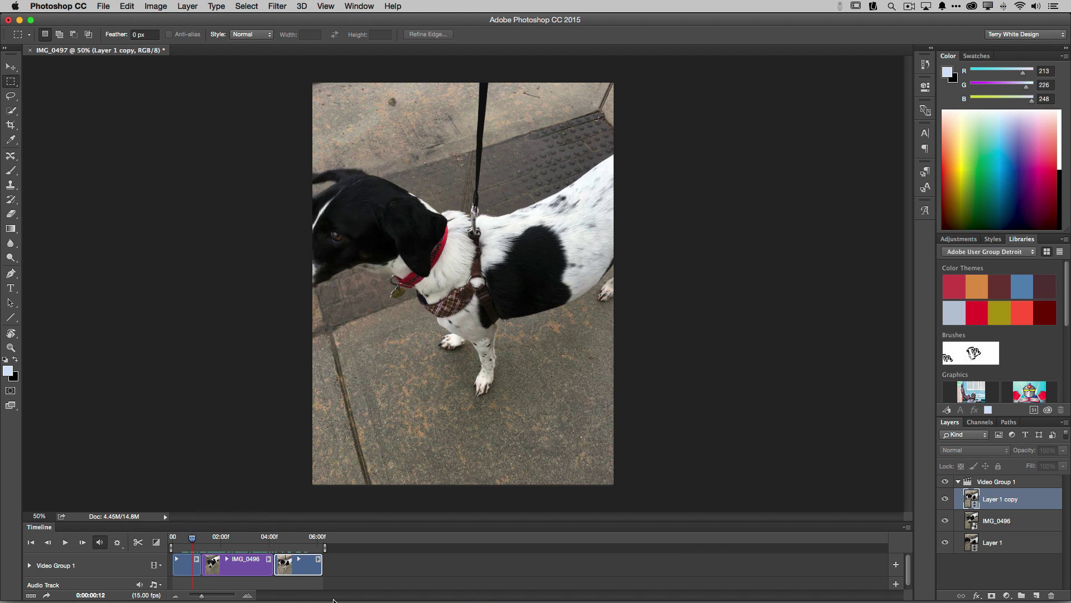
{"action": "left_click", "coordinate": [194, 539]}
{"action": "left_click_drag", "start_coordinate": [194, 542], "coordinate": [181, 542]}
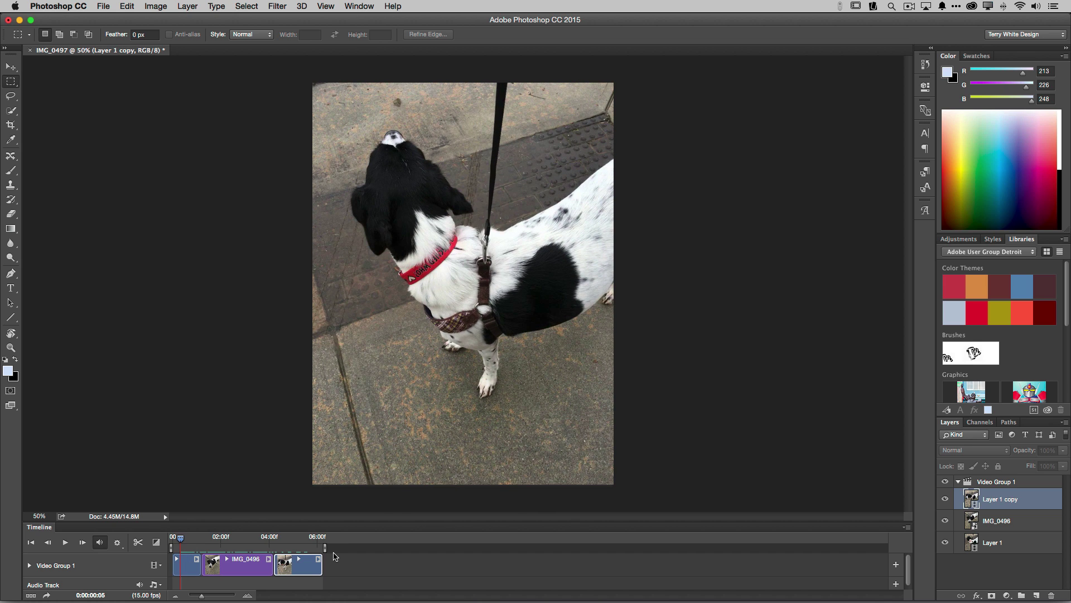
- Switch to the My Library collection listed below T & T and find its TW Logo graphic
{"action": "left_click", "coordinate": [984, 252]}
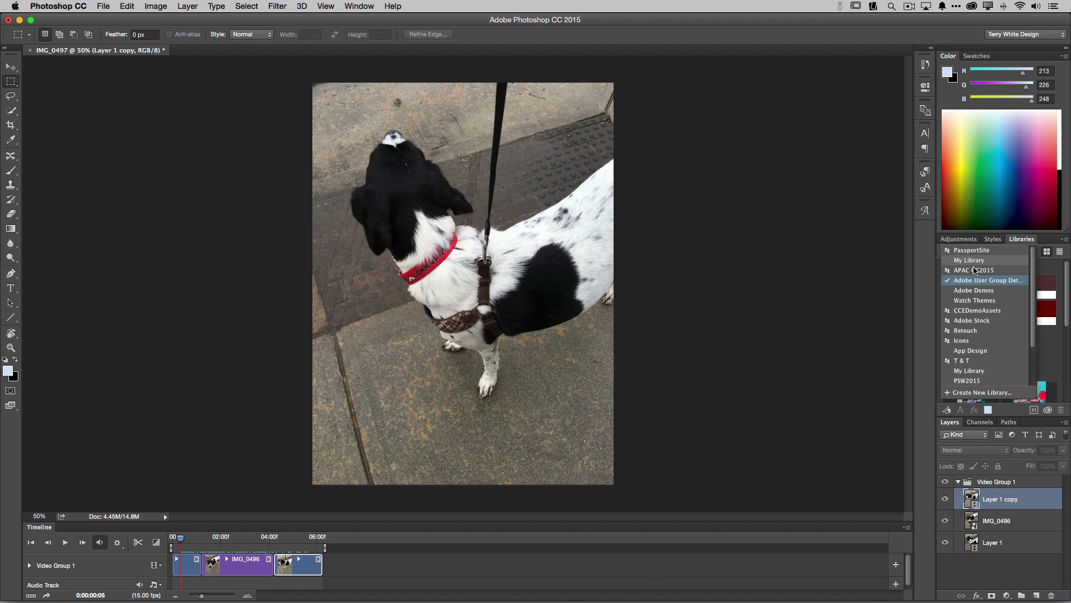
{"action": "left_click", "coordinate": [973, 261]}
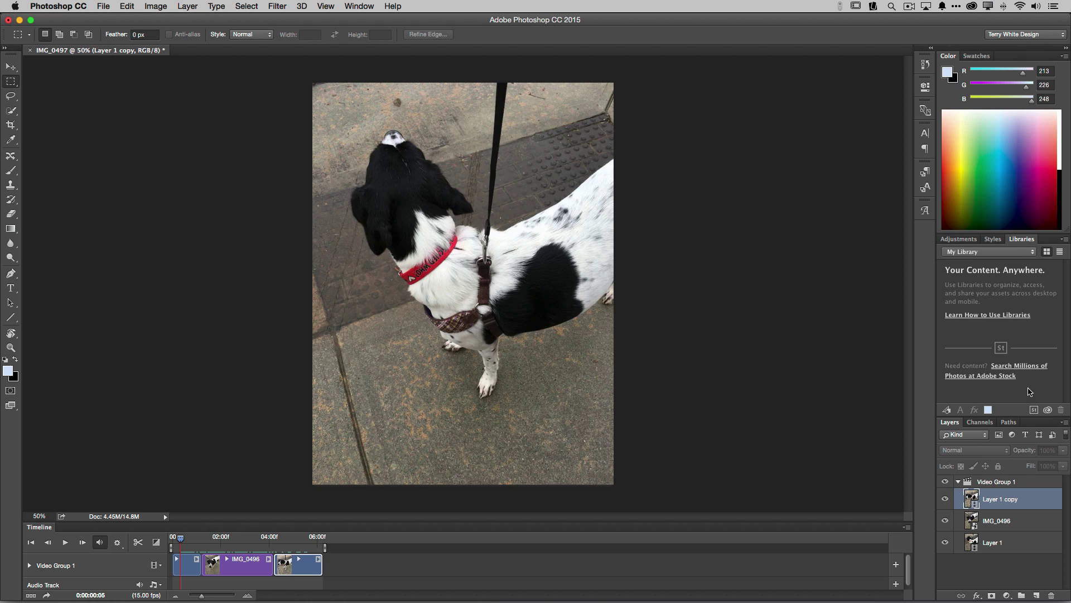
{"action": "left_click", "coordinate": [984, 253]}
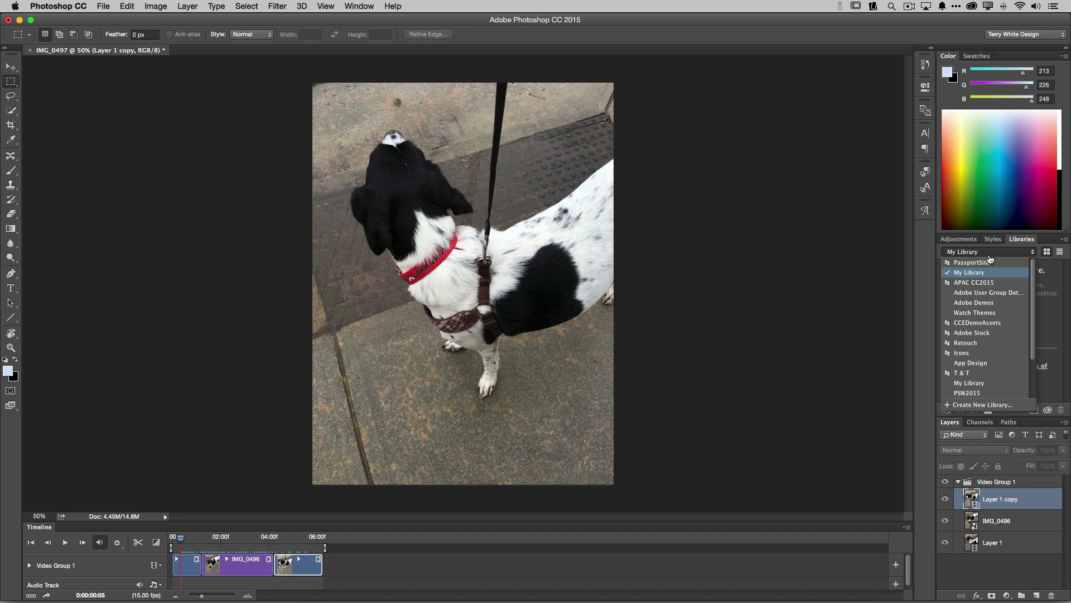
{"action": "scroll", "coordinate": [989, 290], "scroll_direction": "down", "scroll_amount": 3}
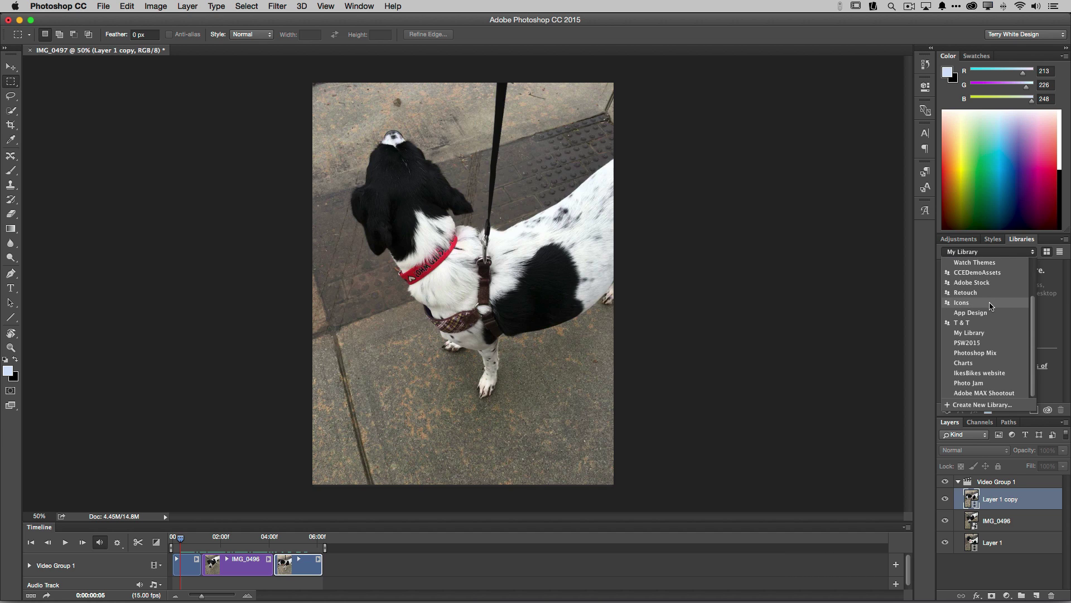
{"action": "scroll", "coordinate": [992, 304], "scroll_direction": "up", "scroll_amount": 2}
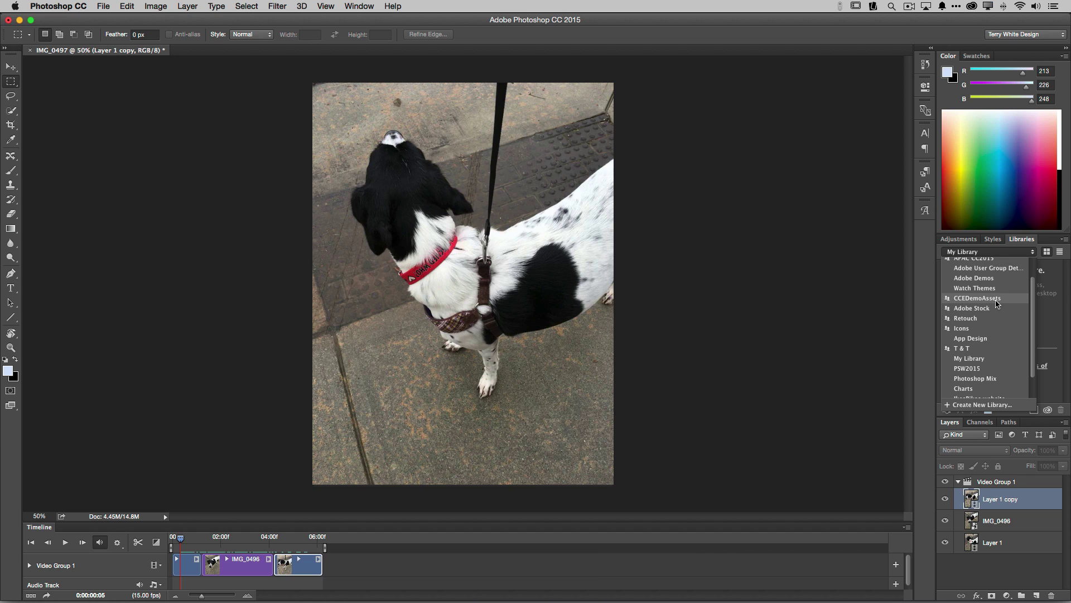
{"action": "scroll", "coordinate": [997, 302], "scroll_direction": "up", "scroll_amount": 3}
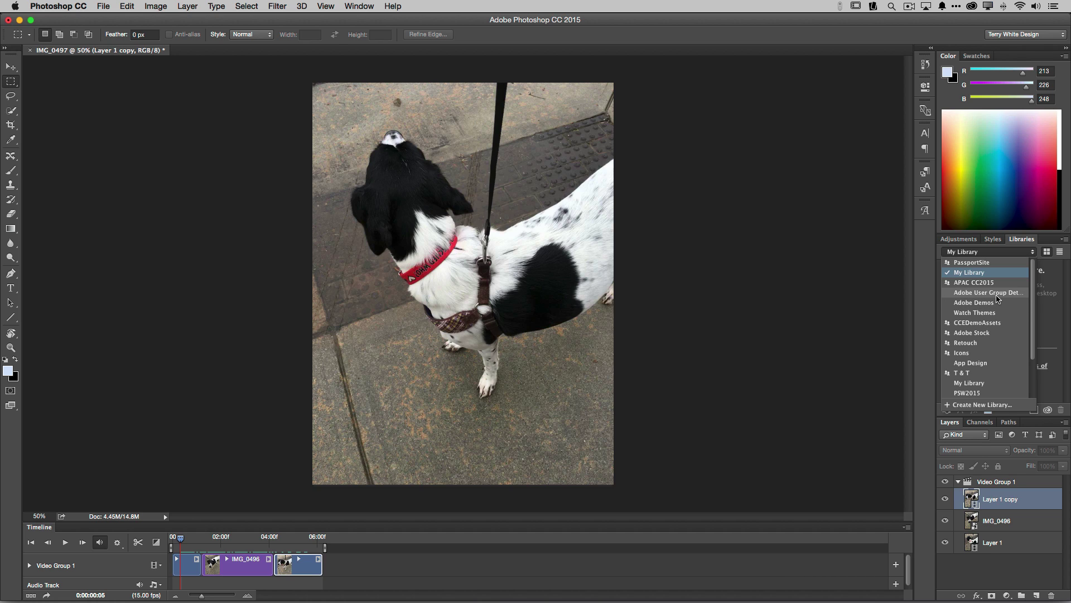
{"action": "scroll", "coordinate": [992, 307], "scroll_direction": "down", "scroll_amount": 2}
{"action": "scroll", "coordinate": [985, 317], "scroll_direction": "down", "scroll_amount": 3}
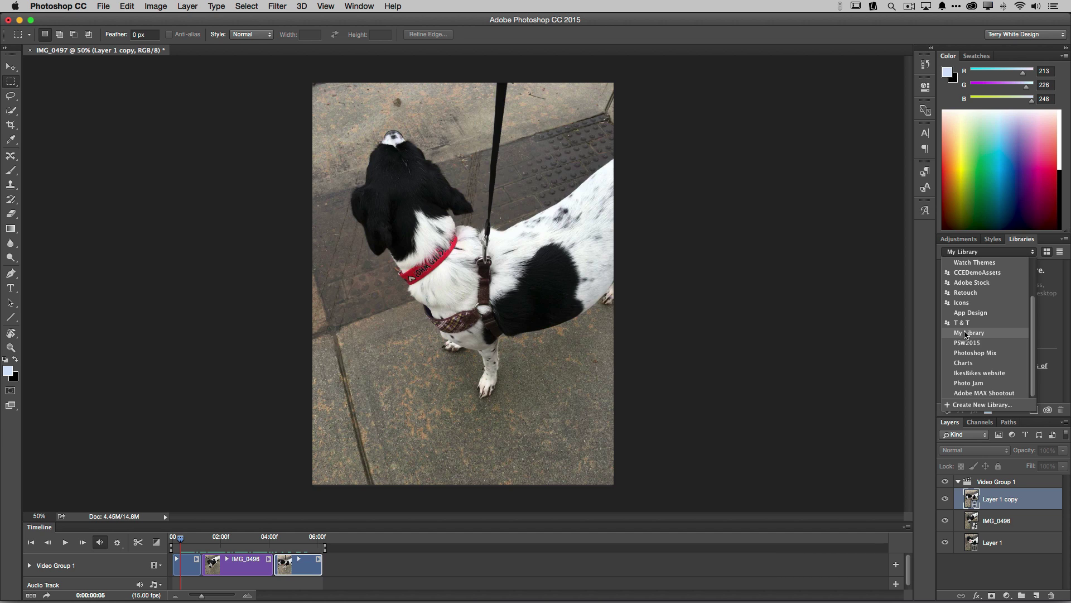
{"action": "left_click", "coordinate": [966, 334]}
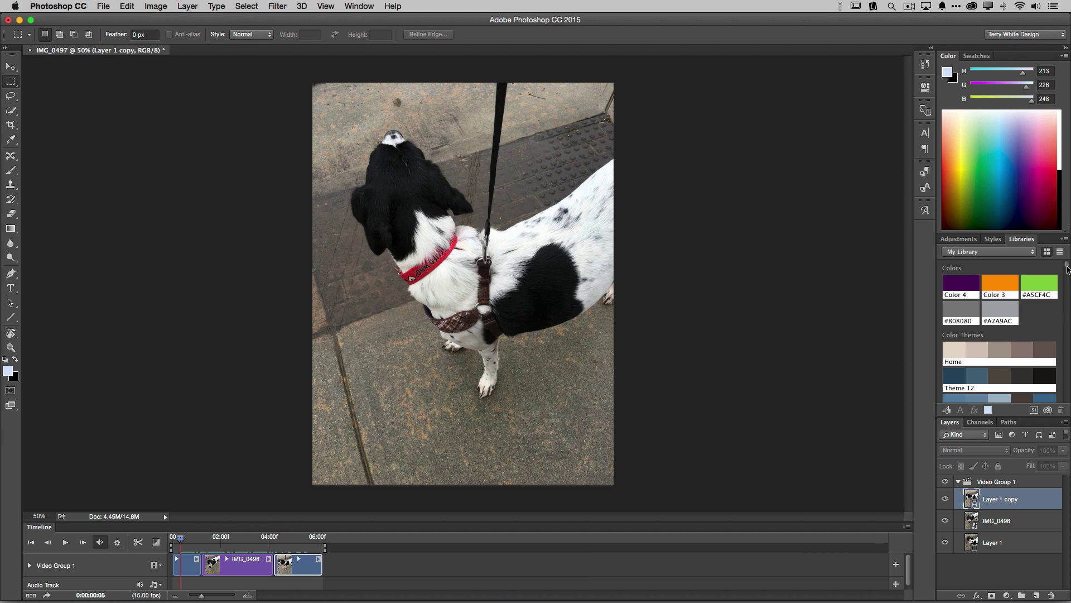
{"action": "left_click_drag", "start_coordinate": [1067, 273], "coordinate": [1070, 379]}
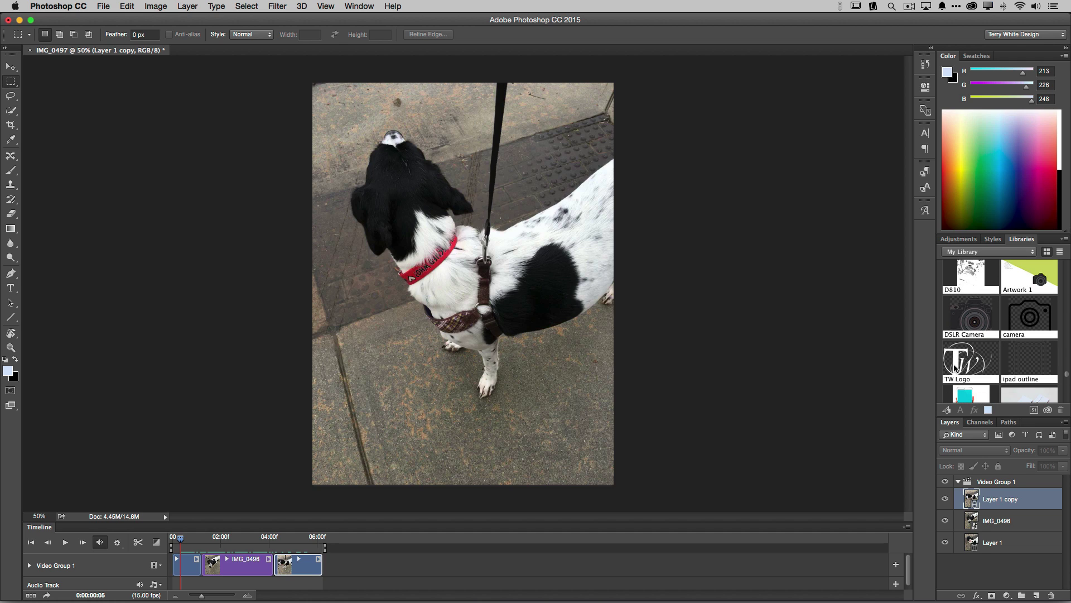
- Place the TW Logo graphic as a linked Smart Object near the frame's lower-left corner and scale it down
{"action": "left_click_drag", "start_coordinate": [956, 368], "coordinate": [357, 416]}
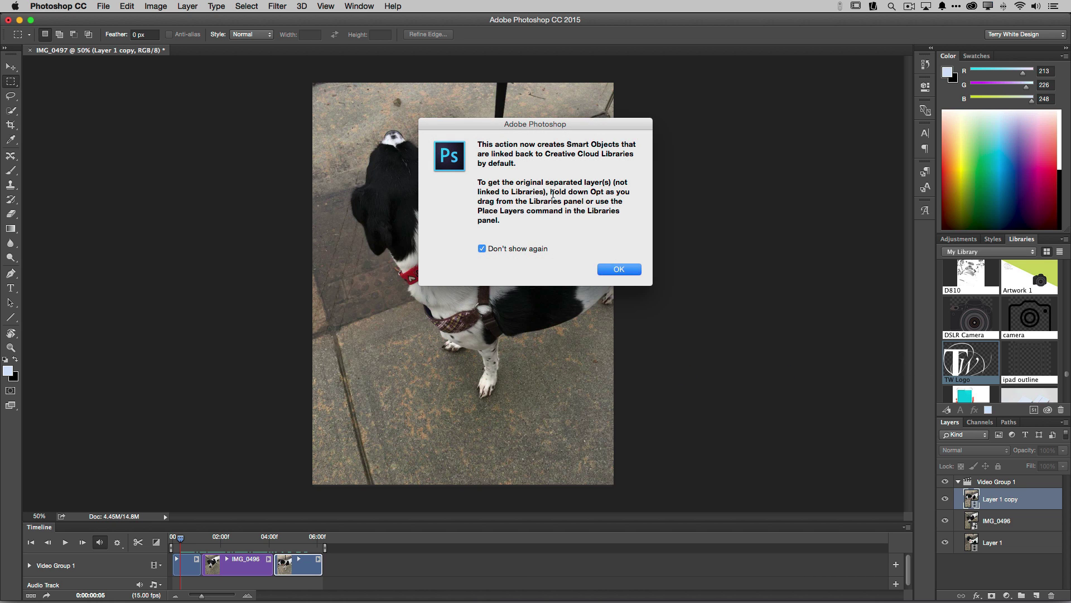
{"action": "left_click", "coordinate": [622, 274]}
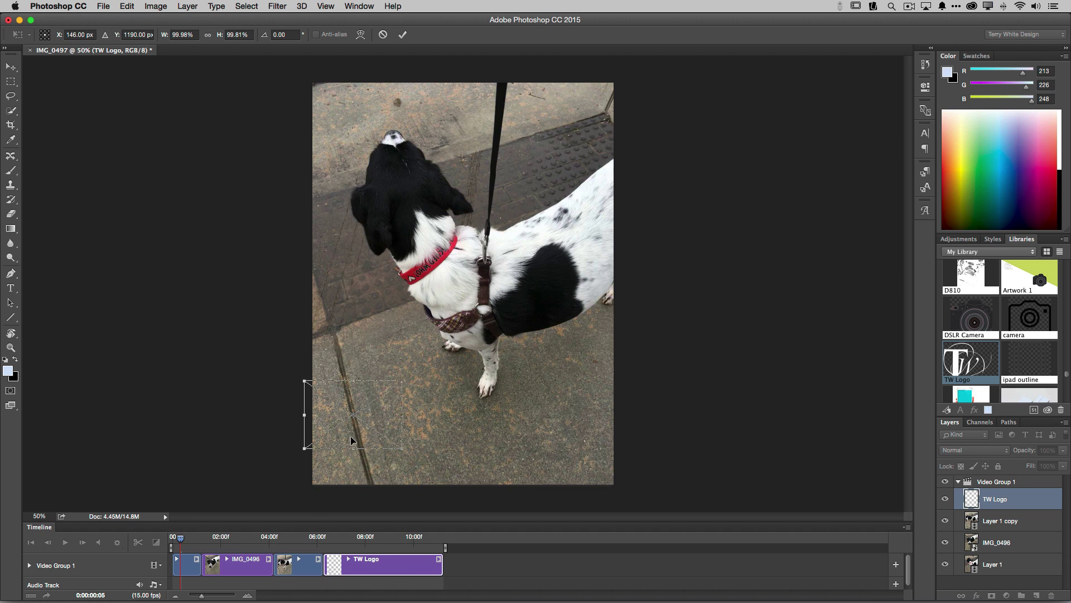
{"action": "left_click_drag", "start_coordinate": [357, 415], "coordinate": [385, 419]}
{"action": "left_click_drag", "start_coordinate": [431, 383], "coordinate": [389, 416]}
{"action": "key", "text": "Return"}
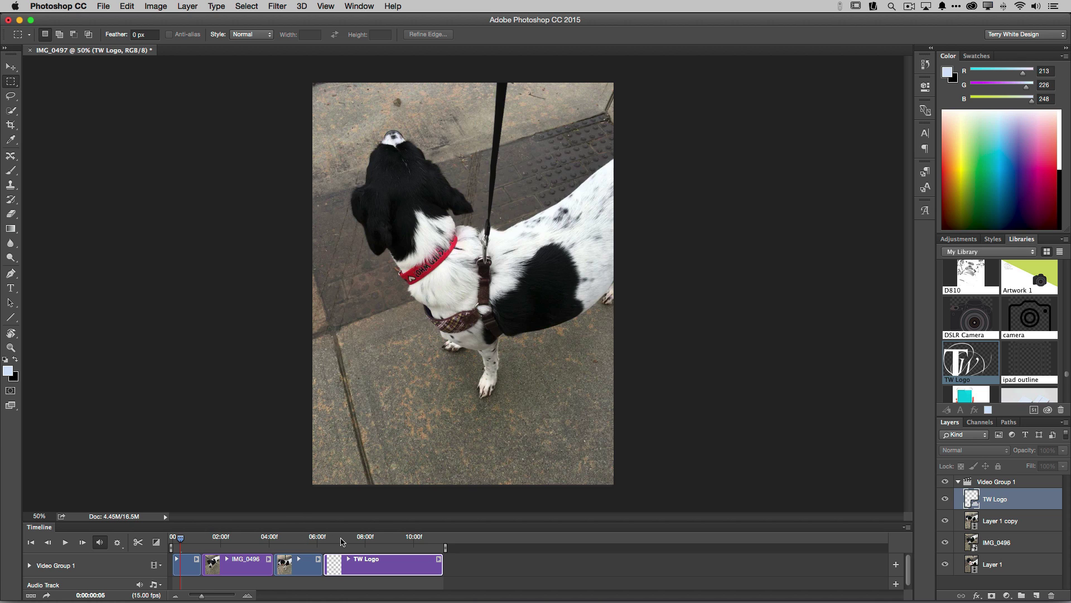
- Show the logo frame at 0:00:07:00 and move the TW Logo layer out of Video Group 1 to above it
{"action": "left_click", "coordinate": [342, 540]}
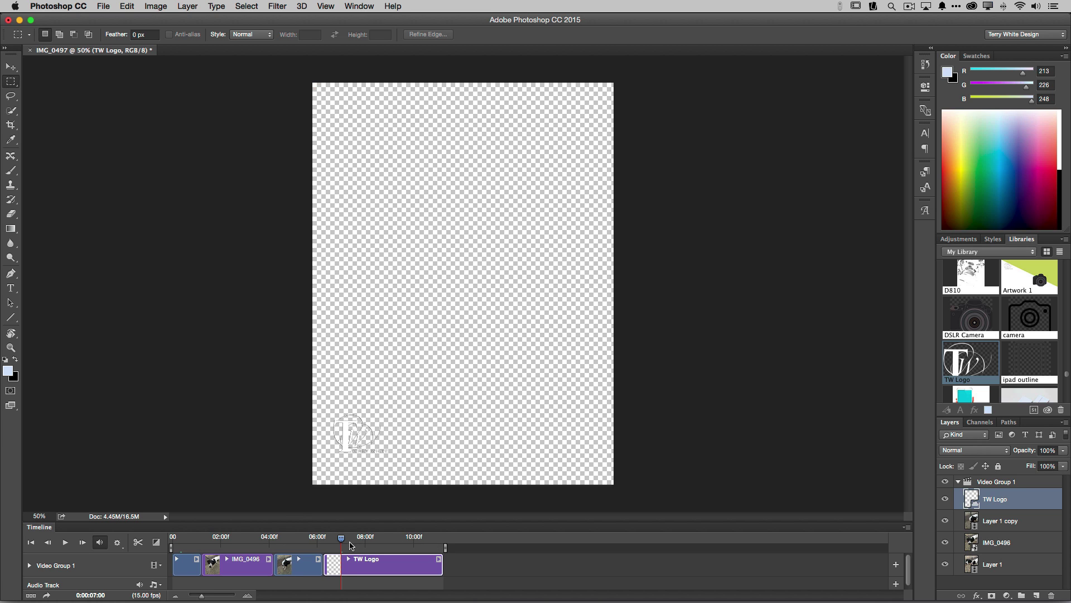
{"action": "mouse_move", "coordinate": [342, 540]}
{"action": "left_mouse_down"}
{"action": "mouse_move", "coordinate": [187, 549]}
{"action": "mouse_move", "coordinate": [295, 540]}
{"action": "mouse_move", "coordinate": [341, 552]}
{"action": "left_mouse_up"}
{"action": "left_click_drag", "start_coordinate": [989, 505], "coordinate": [985, 475]}
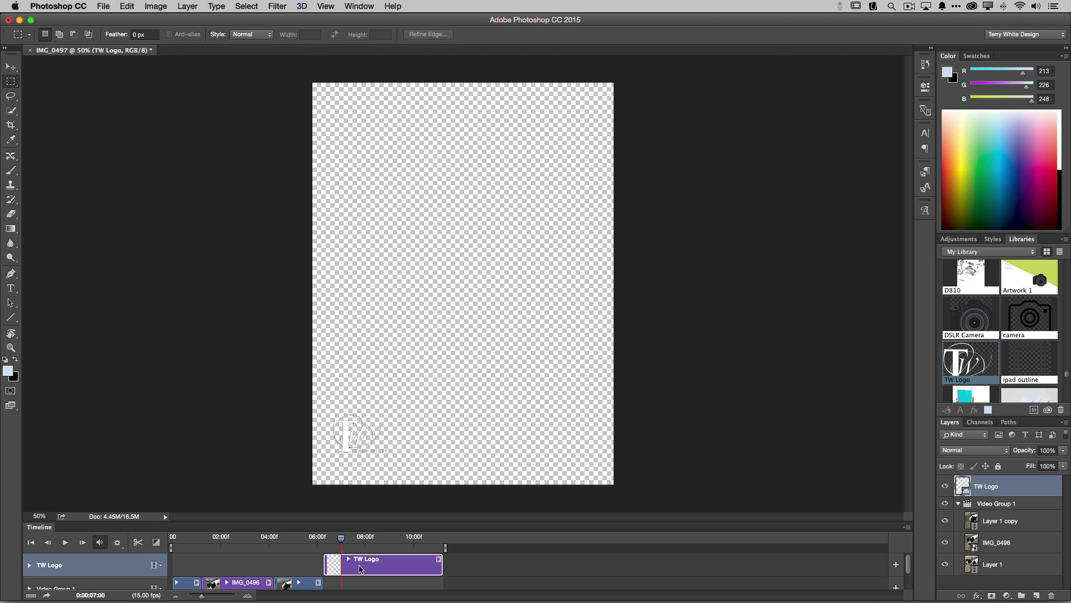
- Move the TW Logo clip to the timeline start and trim it to span the whole video sequence
{"action": "left_click_drag", "start_coordinate": [360, 566], "coordinate": [215, 565]}
{"action": "left_click_drag", "start_coordinate": [290, 566], "coordinate": [283, 539]}
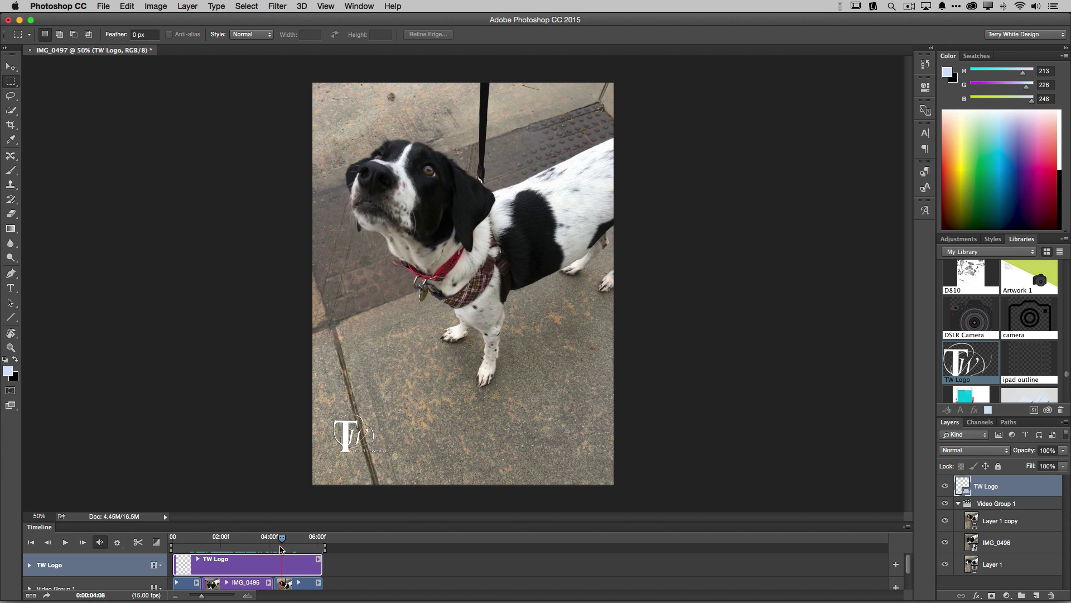
{"action": "mouse_move", "coordinate": [282, 541]}
{"action": "left_mouse_down"}
{"action": "mouse_move", "coordinate": [183, 541]}
{"action": "mouse_move", "coordinate": [279, 548]}
{"action": "left_mouse_up"}
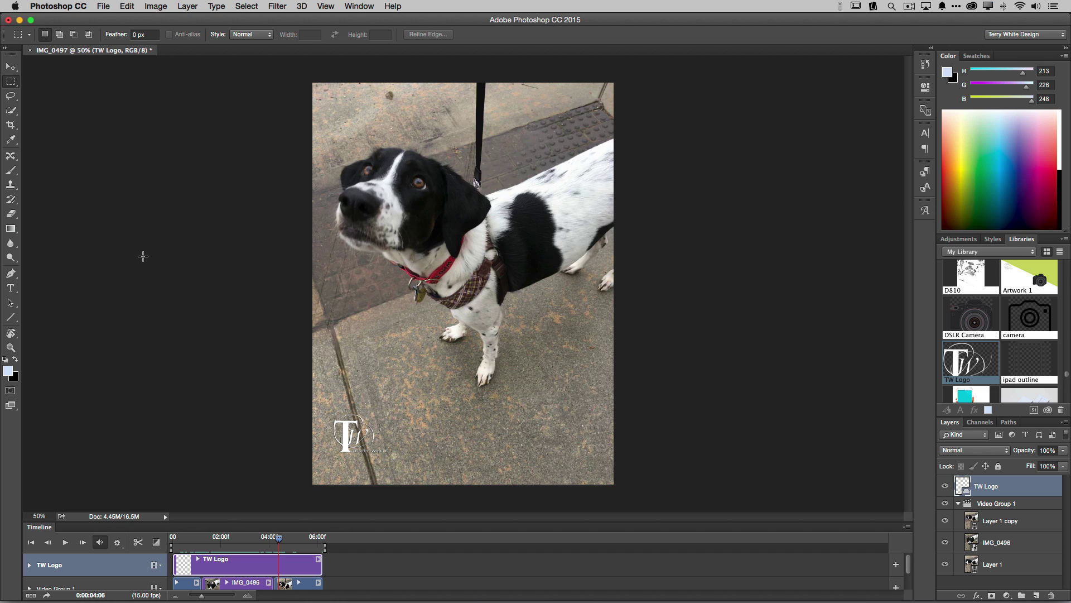
- Open Save for Web (Legacy) for the sequence and set the export height to 500 px
{"action": "left_click", "coordinate": [103, 6]}
{"action": "mouse_move", "coordinate": [195, 160]}
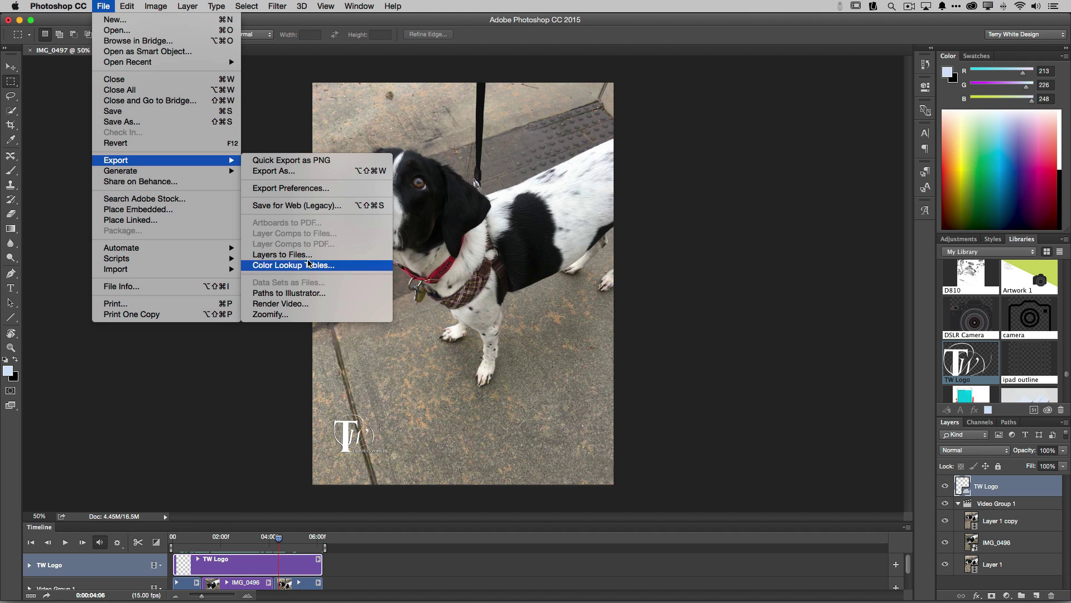
{"action": "left_click", "coordinate": [297, 205]}
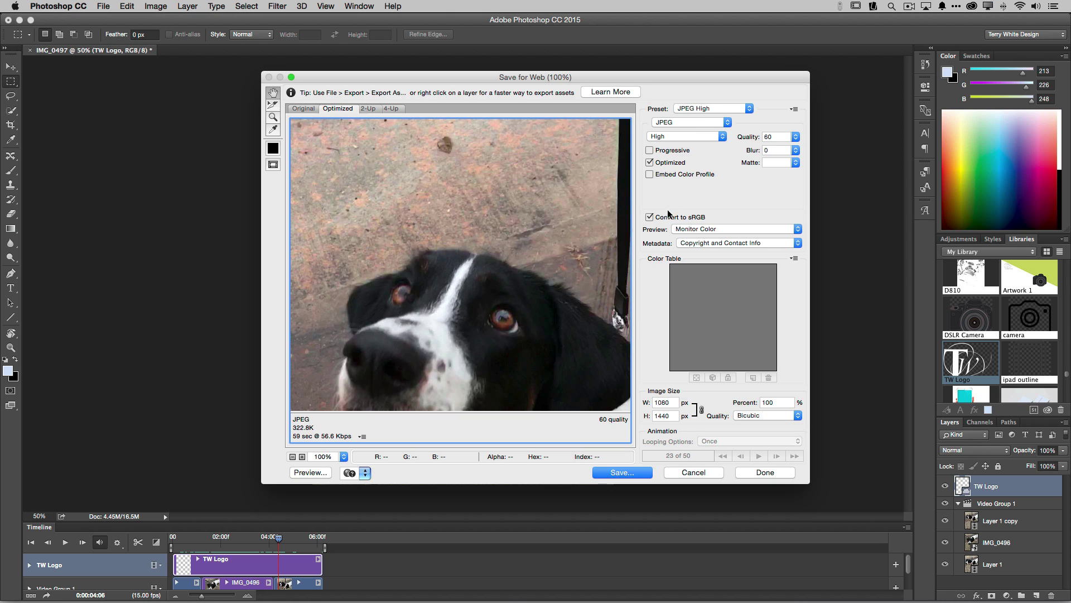
{"action": "double_click", "coordinate": [673, 417]}
{"action": "type", "text": "500"}
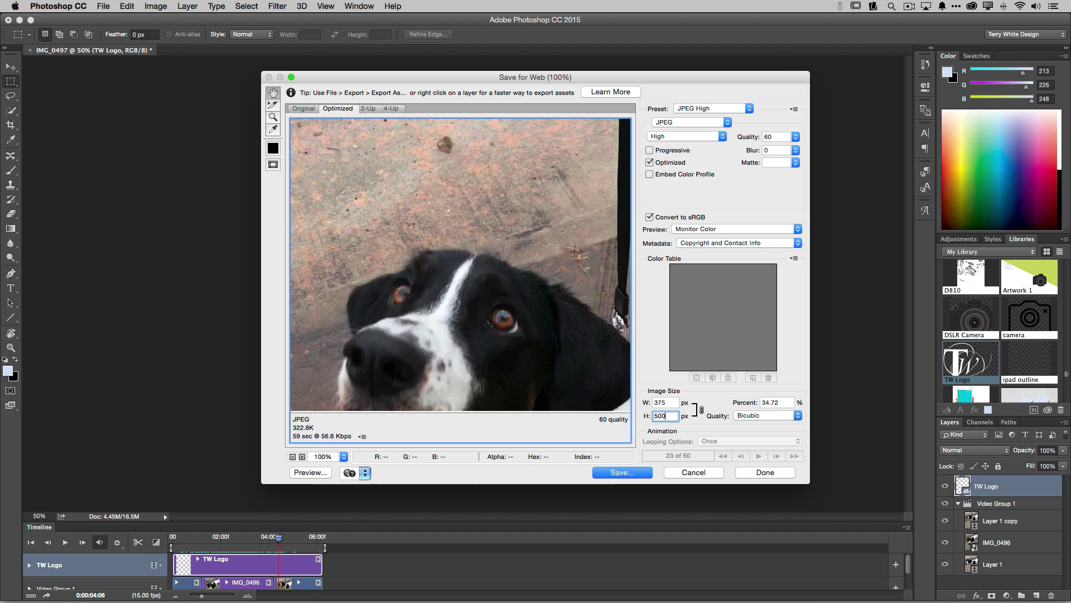
{"action": "key", "text": "Tab"}
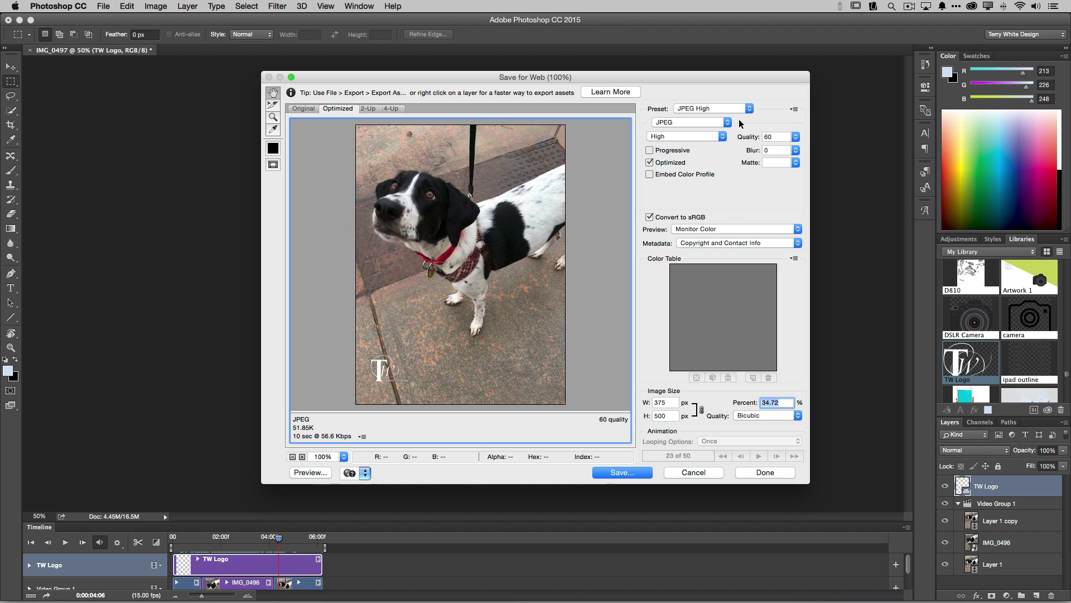
- Set the export preset to GIF 64 Dithered, comparing its preview with GIF 32 Dithered
{"action": "left_click", "coordinate": [713, 110]}
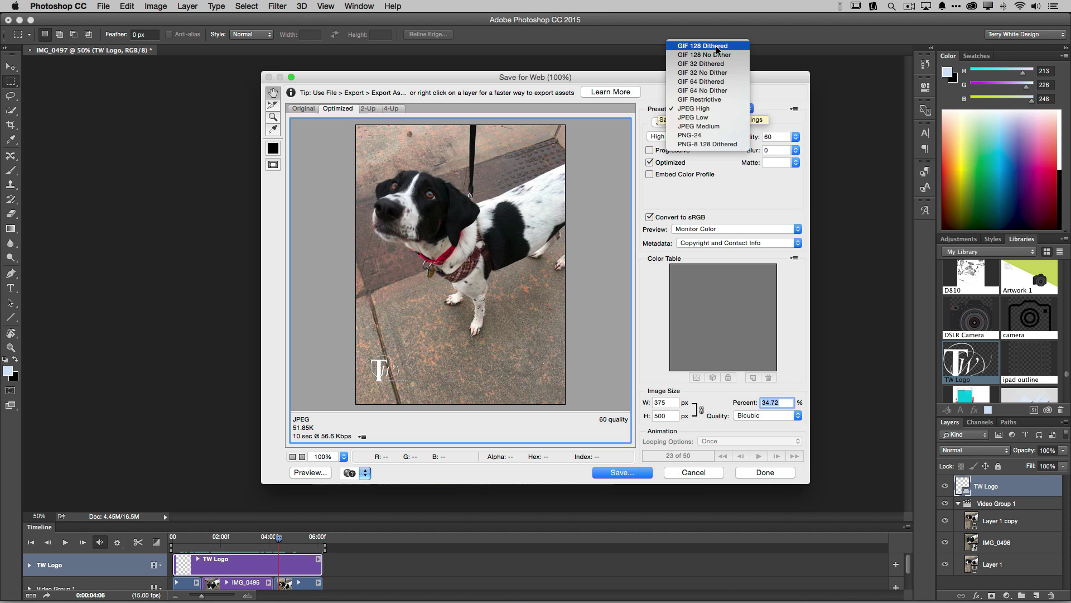
{"action": "left_click", "coordinate": [716, 83]}
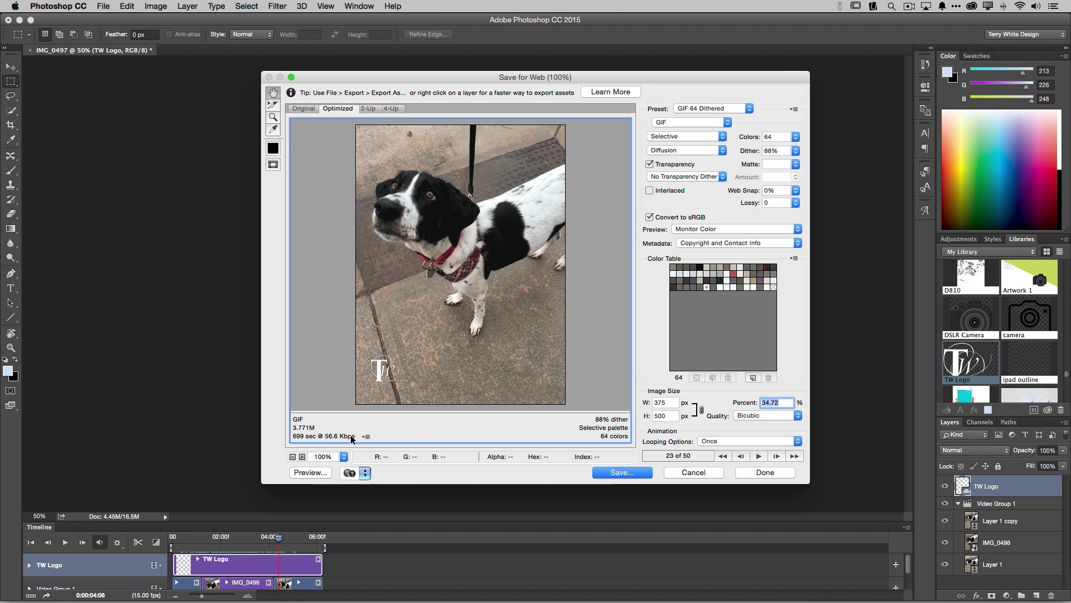
{"action": "left_click", "coordinate": [722, 110]}
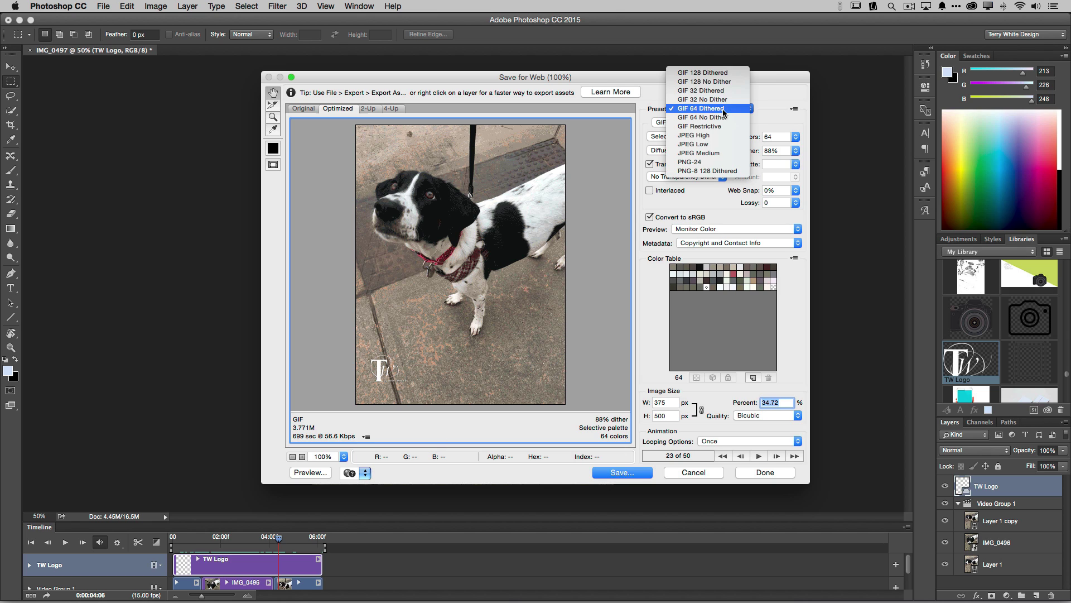
{"action": "left_click", "coordinate": [722, 91]}
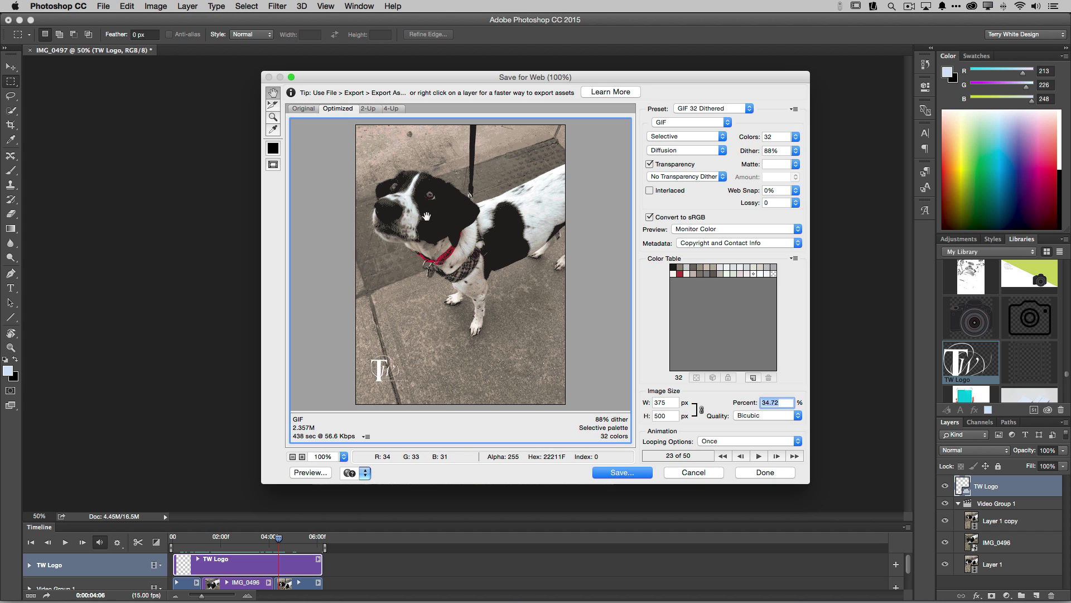
{"action": "left_click", "coordinate": [712, 109]}
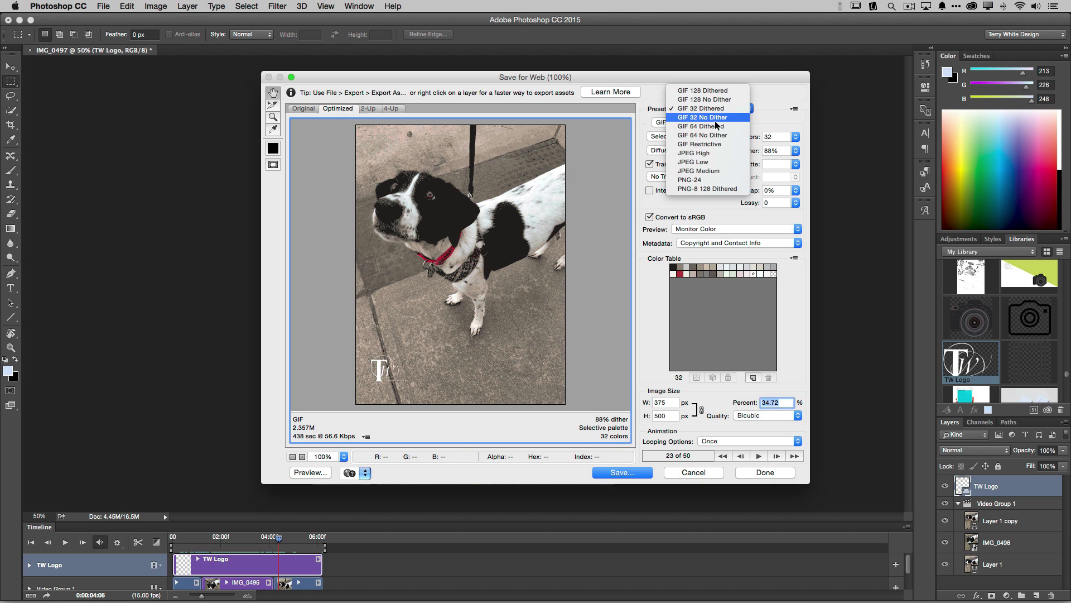
{"action": "left_click", "coordinate": [716, 127]}
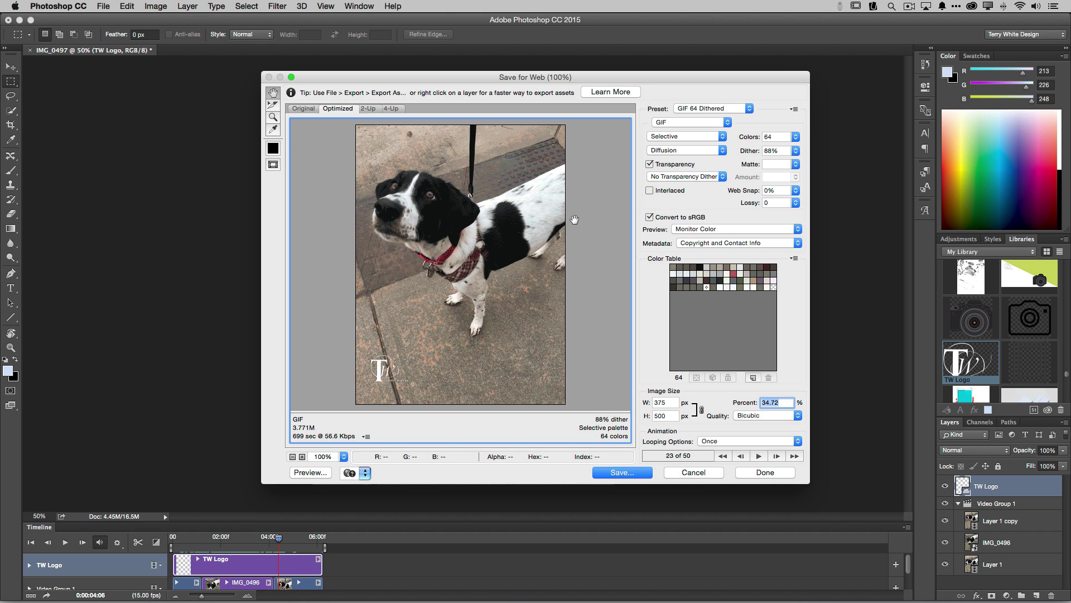
- Set the GIF height to 400 px and base the download-time estimate on a 1 Mbps Cable connection
{"action": "left_click", "coordinate": [664, 416]}
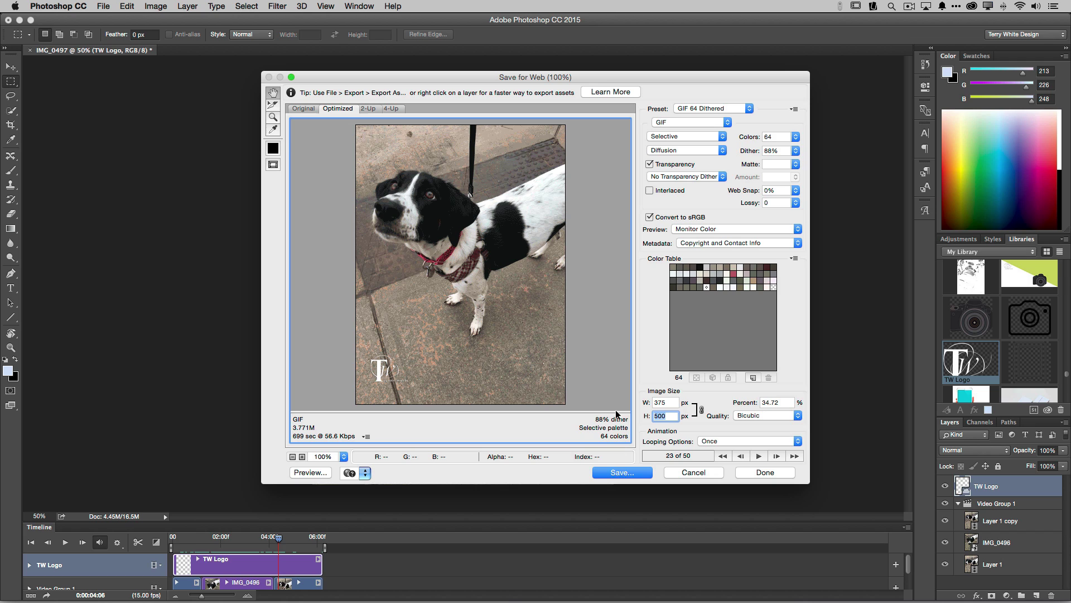
{"action": "type", "text": "400"}
{"action": "key", "text": "Tab"}
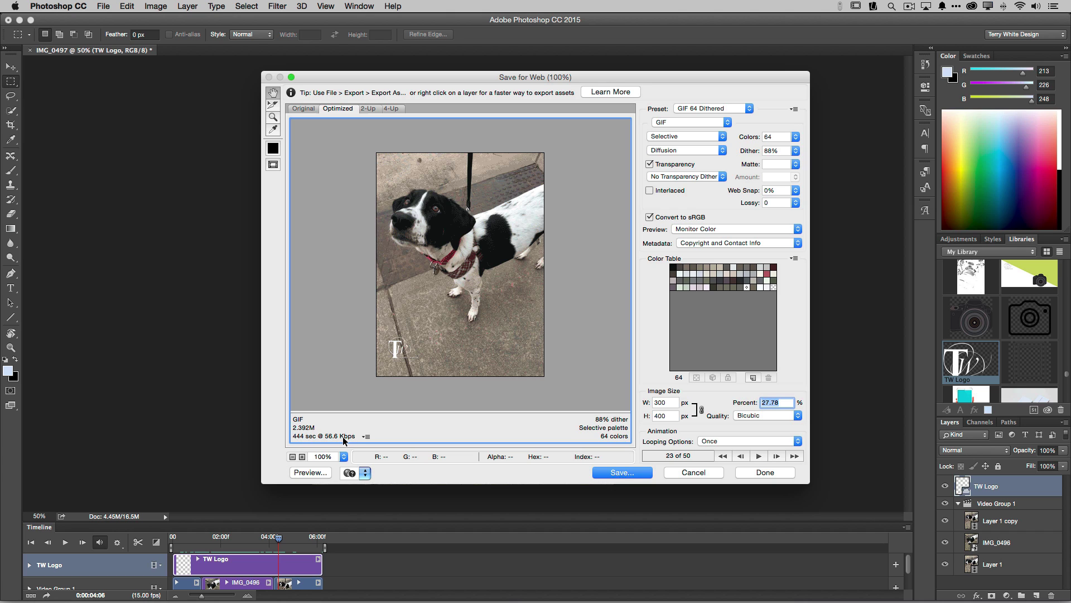
{"action": "left_click", "coordinate": [366, 437]}
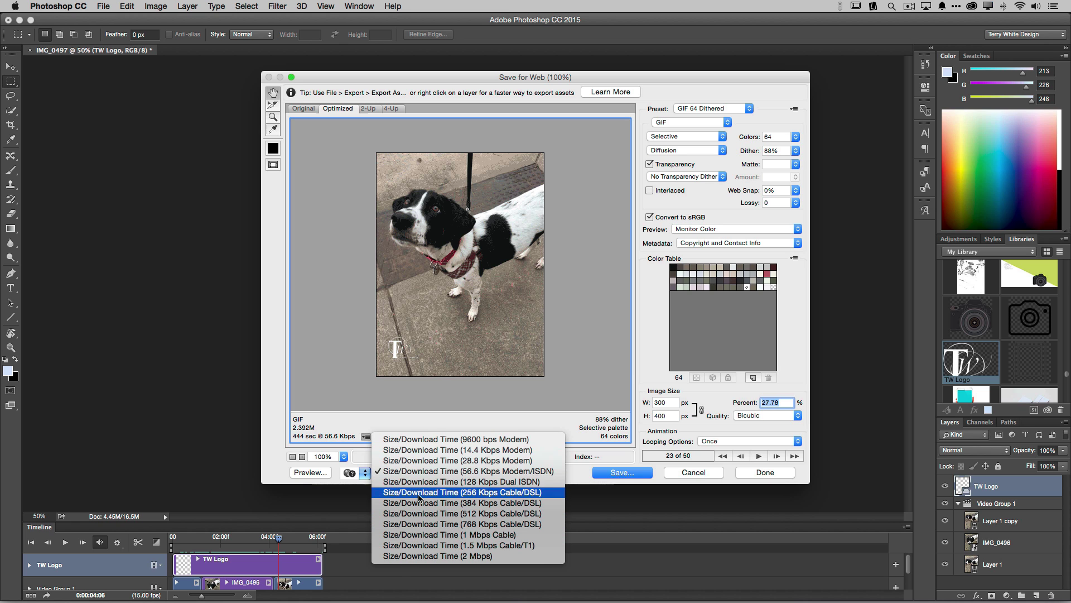
{"action": "left_click", "coordinate": [409, 535]}
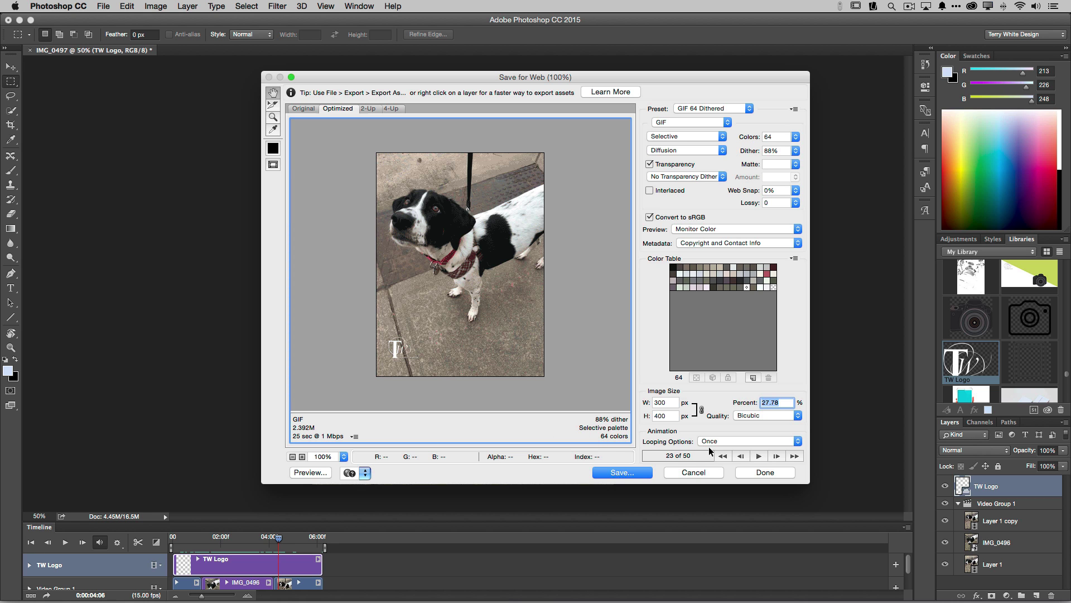
- Set the GIF animation to loop Forever
{"action": "key", "text": "alt"}
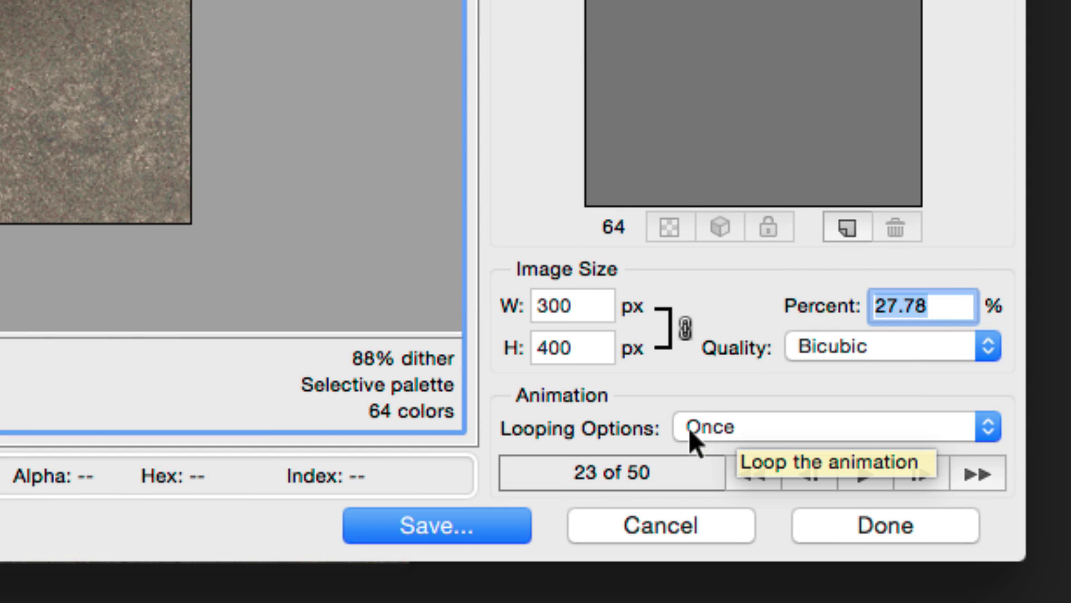
{"action": "left_click", "coordinate": [719, 426]}
{"action": "left_click", "coordinate": [732, 443]}
{"action": "left_click", "coordinate": [732, 447]}
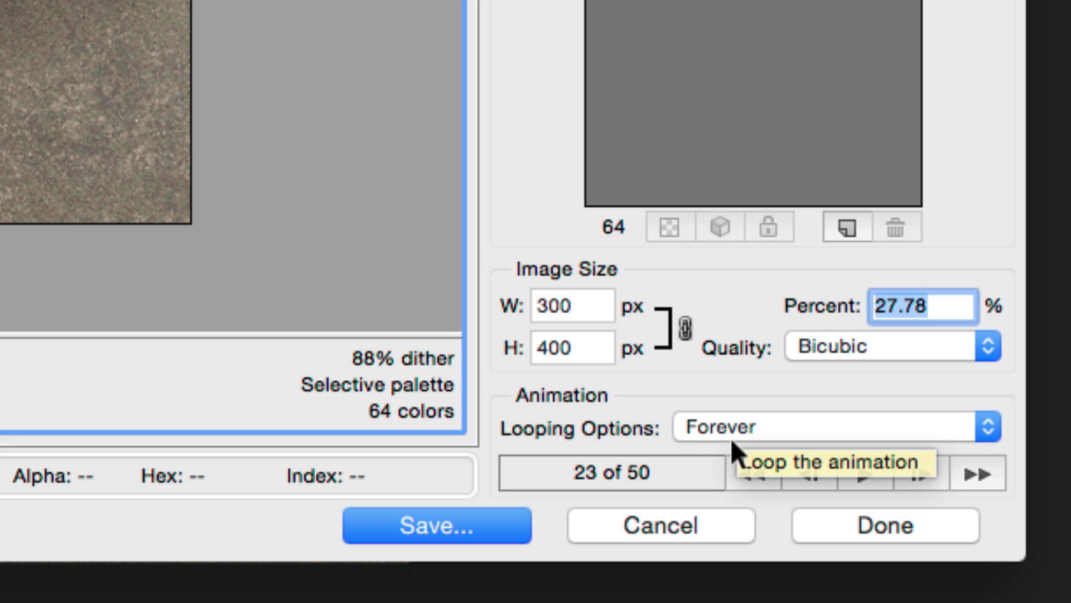
- Save the optimized animated GIF to the Desktop under the file name LisaAni, using the Images Only format
{"action": "key", "text": "alt"}
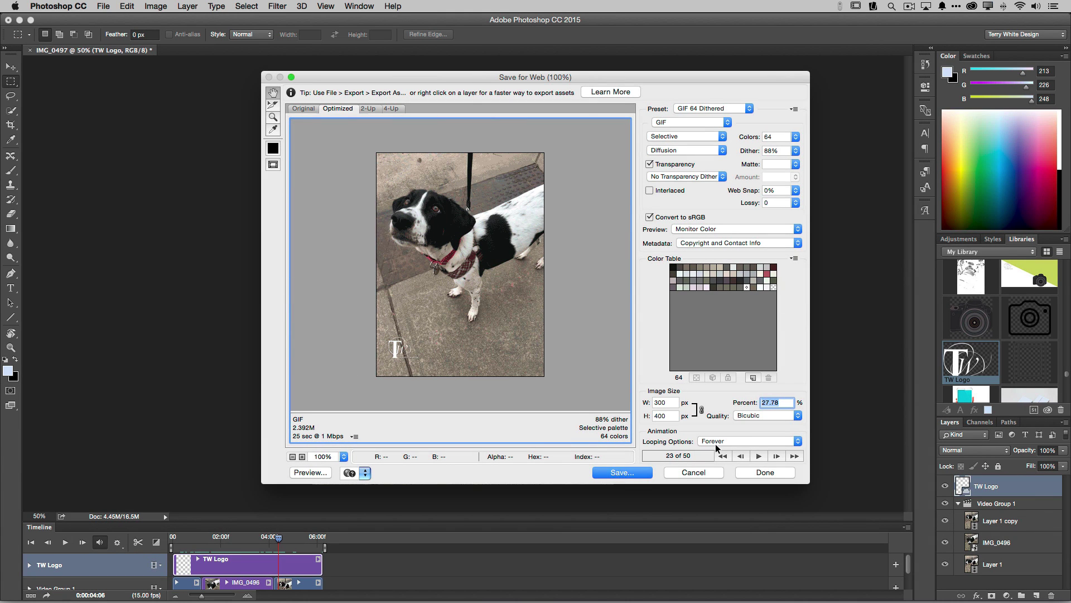
{"action": "left_click", "coordinate": [645, 473]}
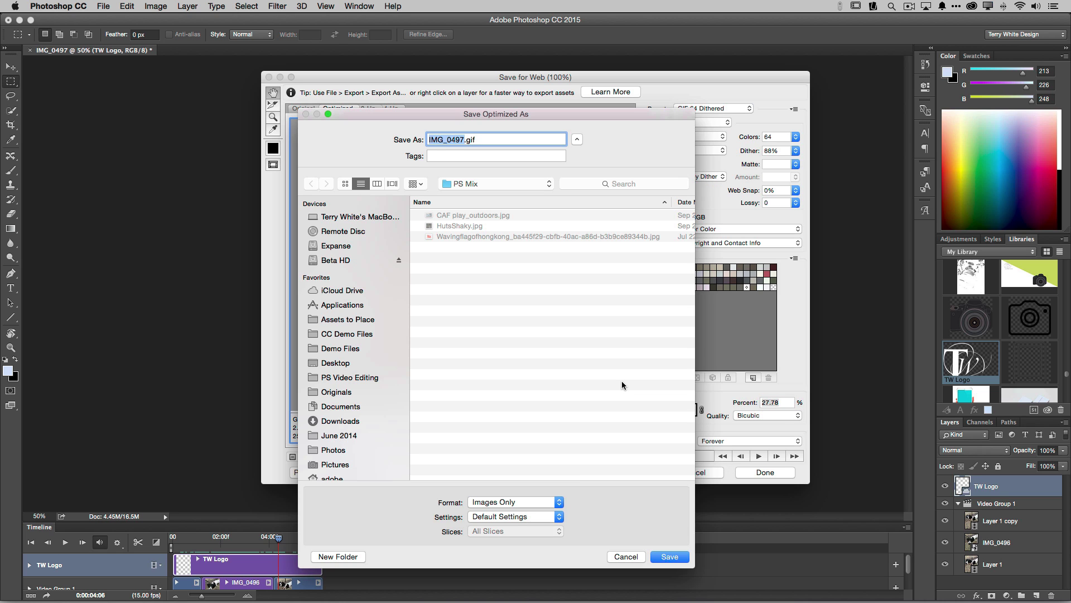
{"action": "type", "text": "LisaAni"}
{"action": "key", "text": "super+shift+d"}
{"action": "left_click", "coordinate": [662, 558]}
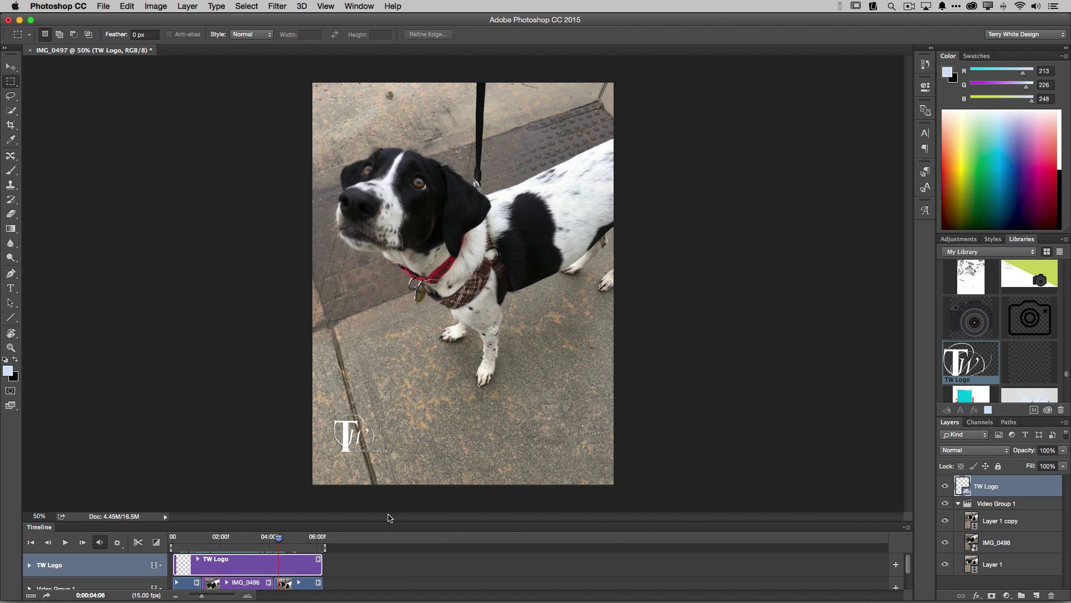
- Switch to Finder with Photoshop hidden, clear the open Expanse window, and move LisaAni.gif closer to the middle of the desktop
{"action": "mouse_move", "coordinate": [231, 600]}
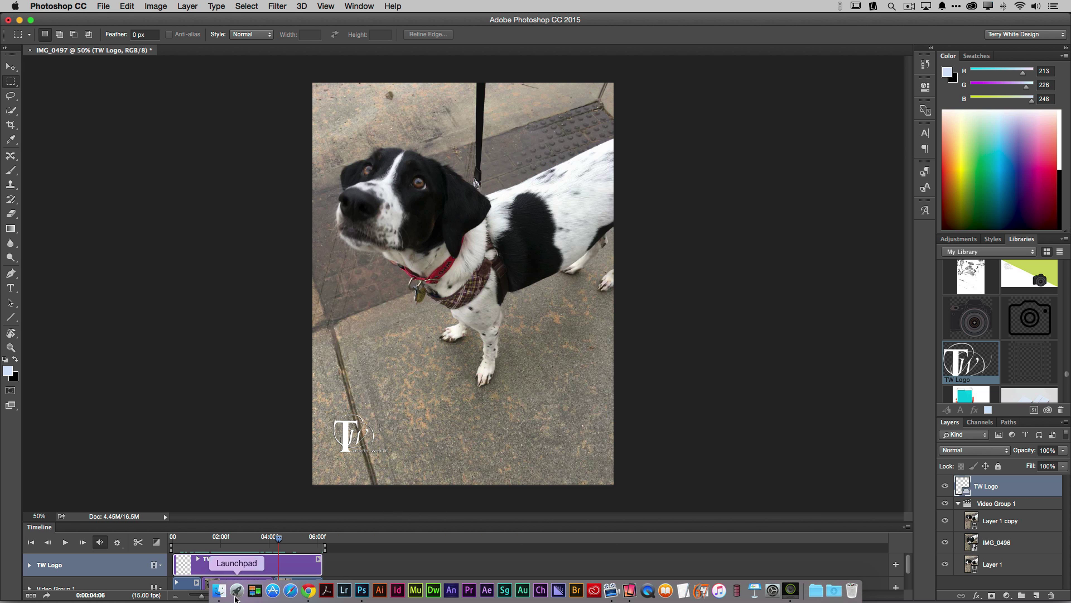
{"action": "left_click", "coordinate": [220, 593], "text": "alt"}
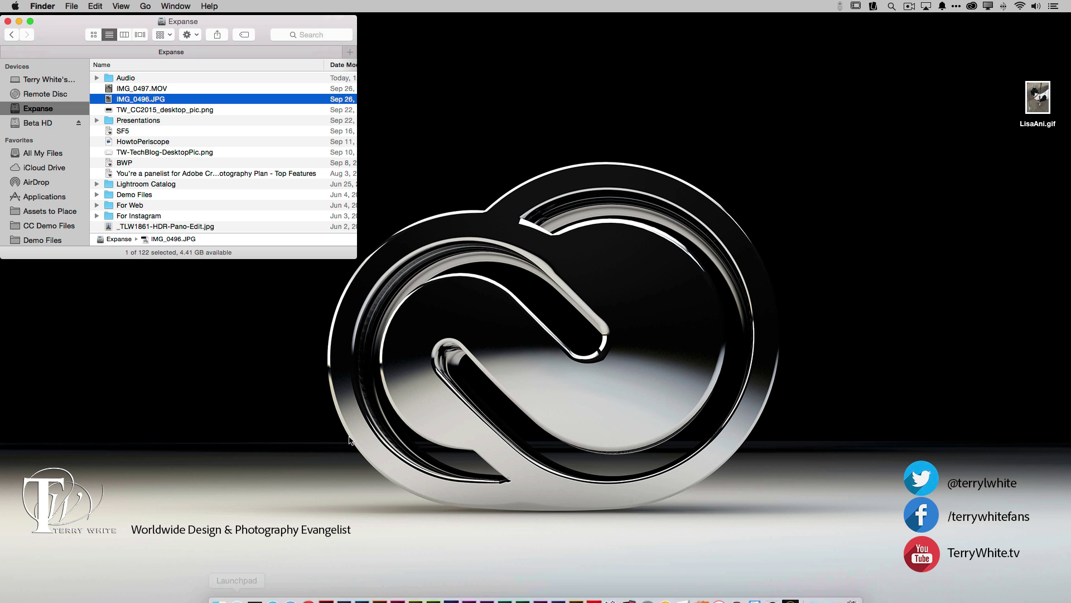
{"action": "left_click", "coordinate": [8, 21]}
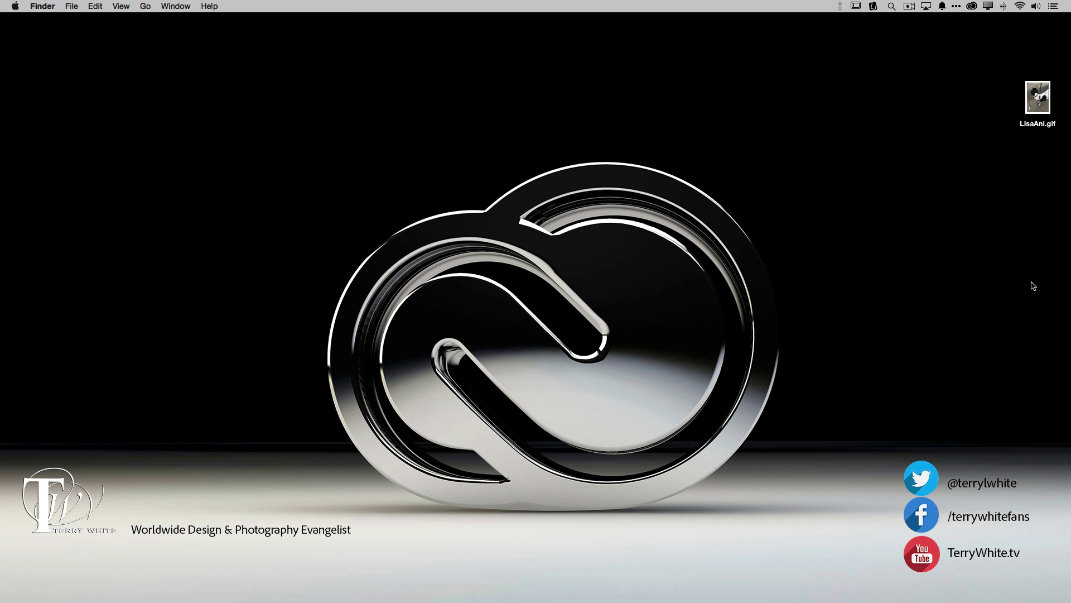
{"action": "left_click_drag", "start_coordinate": [1036, 101], "coordinate": [817, 210]}
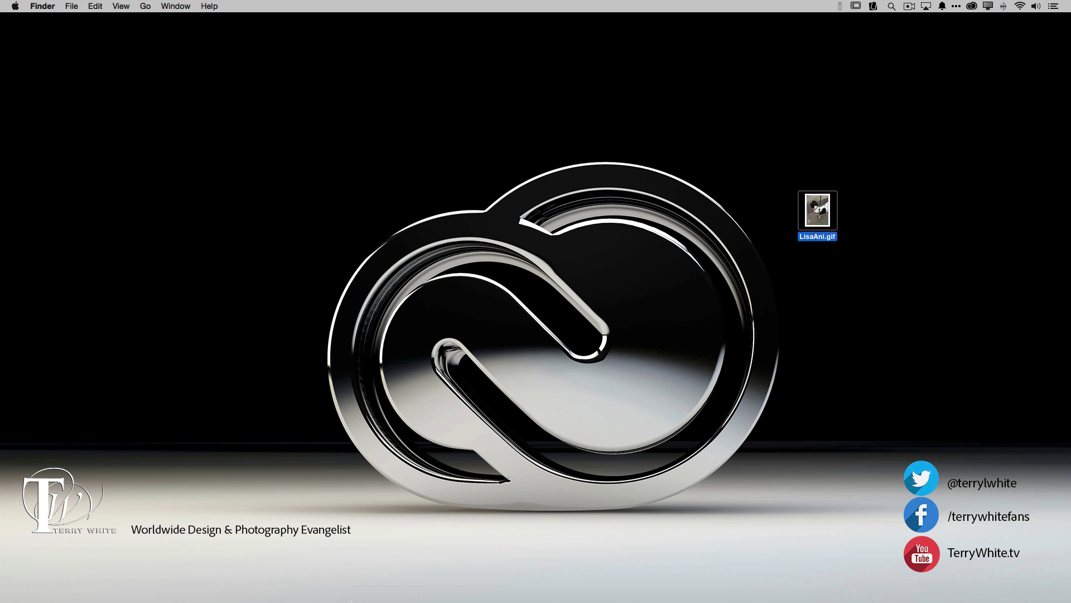
- Switch to Safari, narrow its window to uncover the desktop file, and load LisaAni.gif in it to play the animation
{"action": "left_click", "coordinate": [290, 592]}
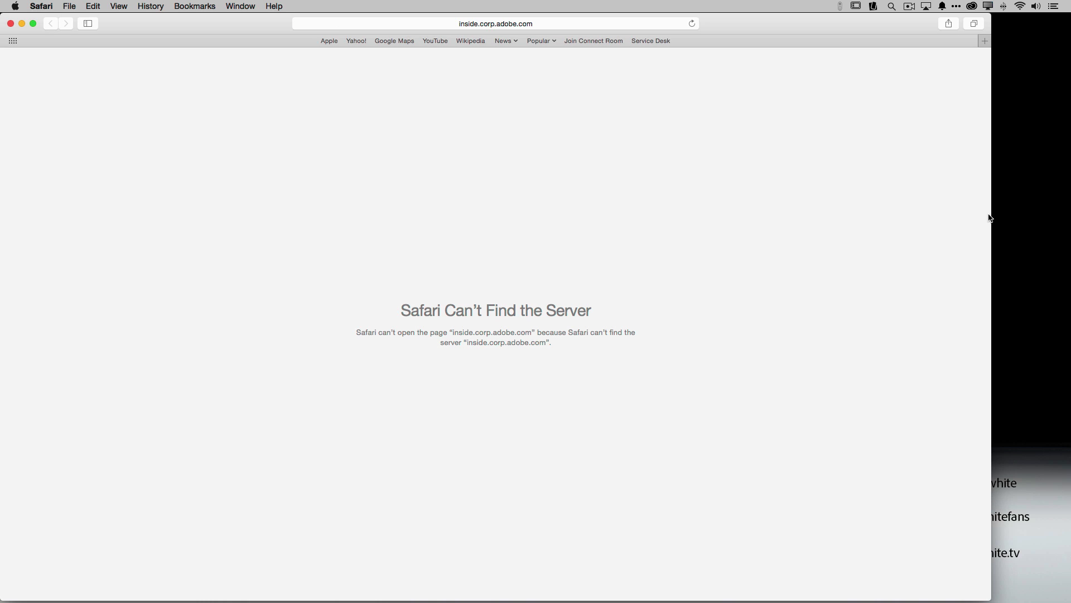
{"action": "left_click_drag", "start_coordinate": [989, 218], "coordinate": [385, 219]}
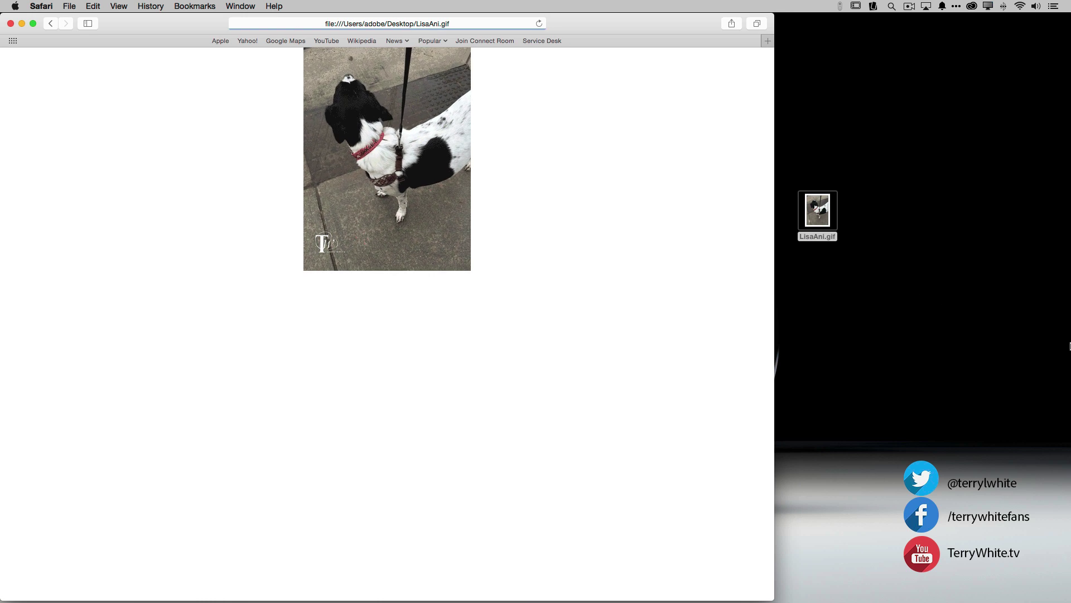